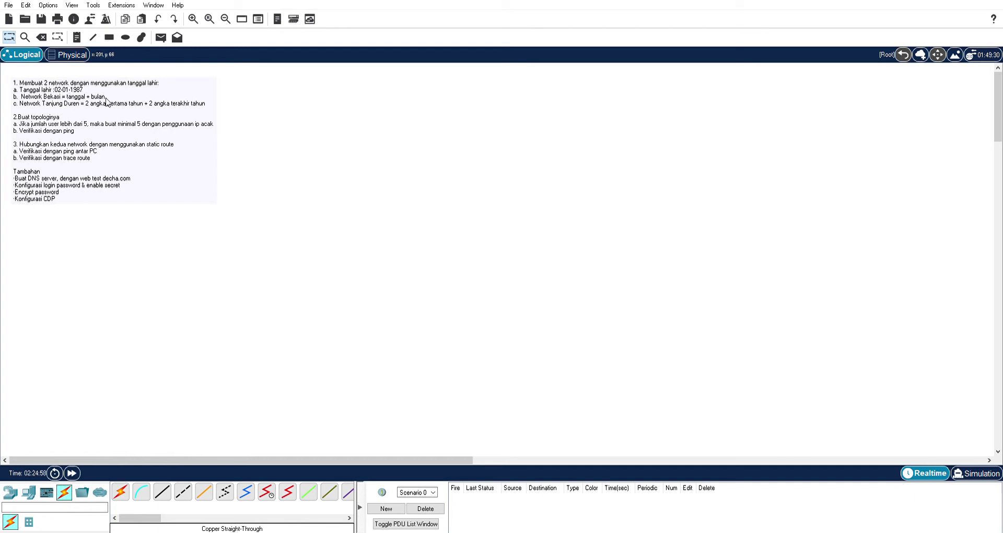
# Add subnet details to the assignment note: Bekasi 189.1.1.0/29 with gateway 189.1.1.1, Tanjung Duren 189.1.2.0/25 with gateway 189.1.2.1, including masks, broadcasts and user ranges
pyautogui.click(106, 98)
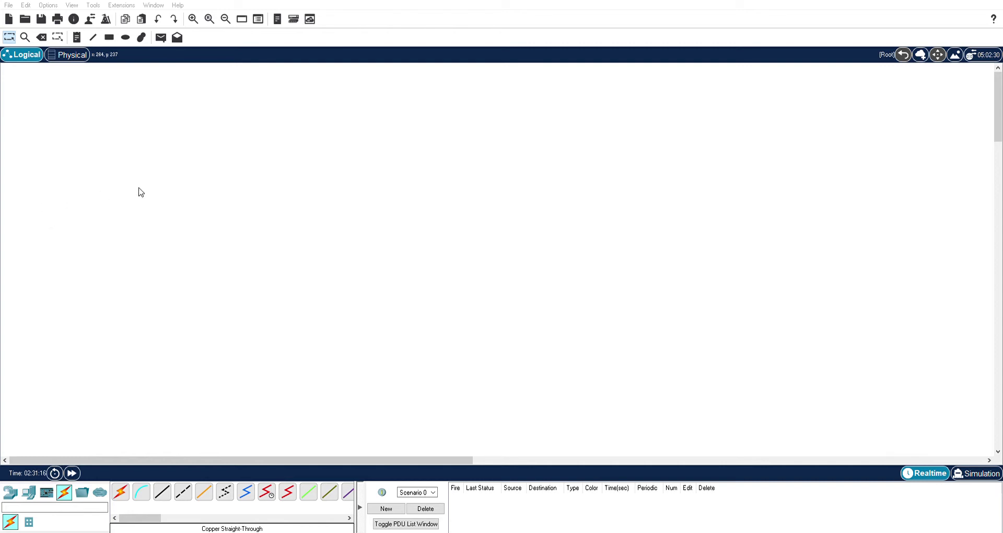
pyautogui.click(198, 201)
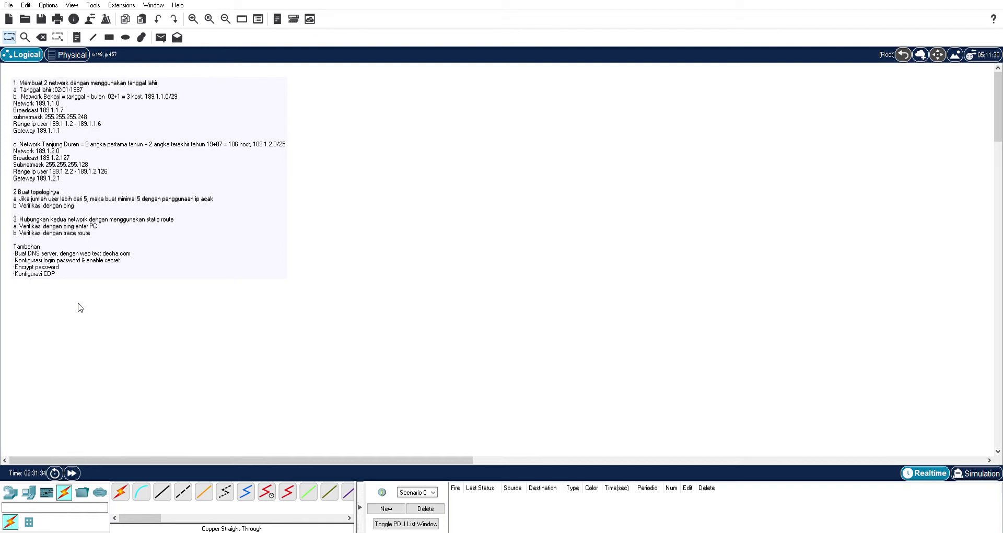
# Place two 1841 routers side by side in the workspace, to the right of the note, and align them
pyautogui.click(12, 494)
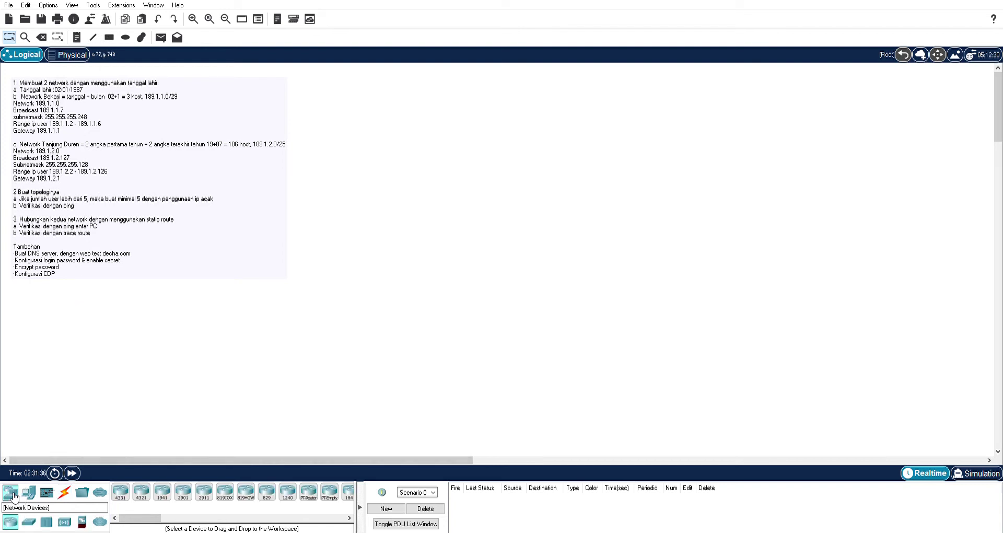
pyautogui.click(349, 492)
pyautogui.click(521, 175)
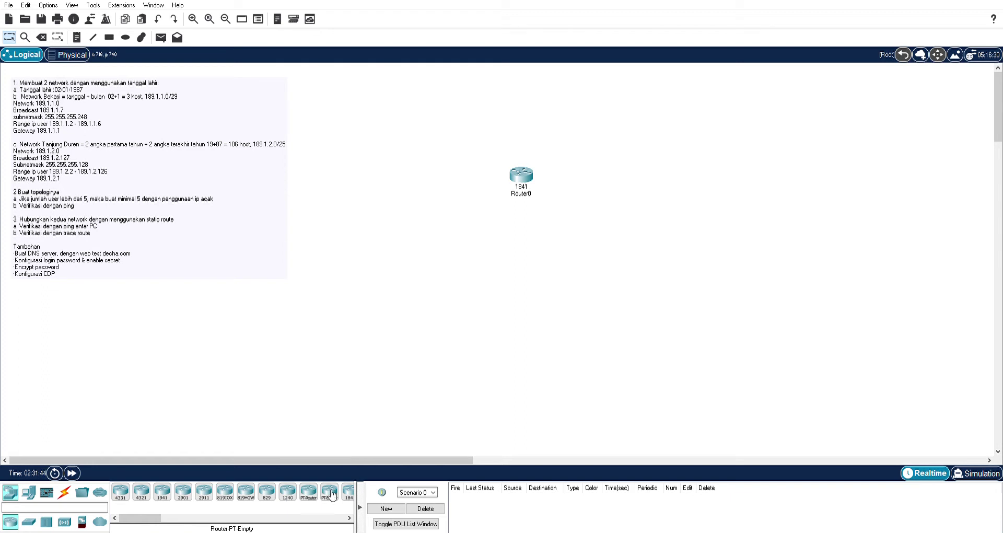
pyautogui.click(349, 492)
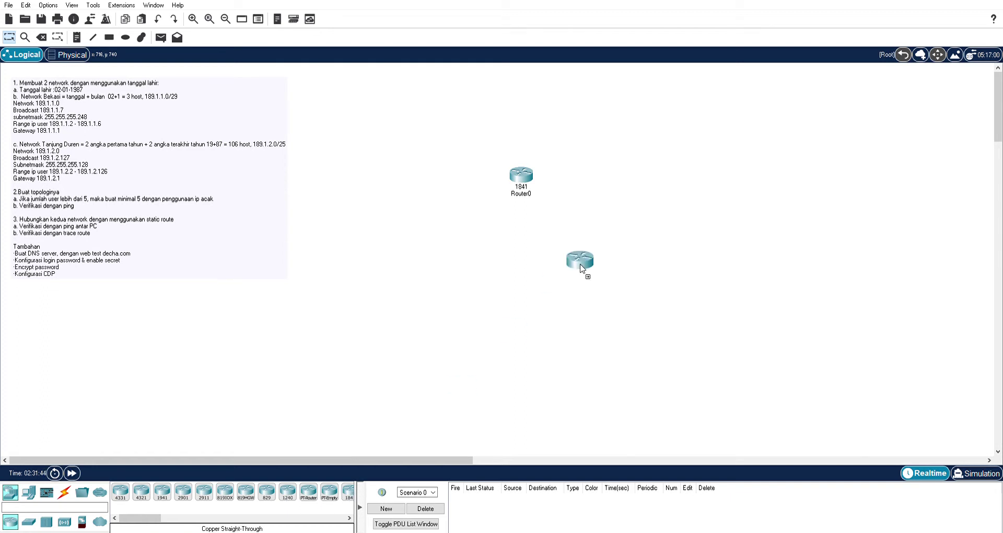
pyautogui.click(708, 181)
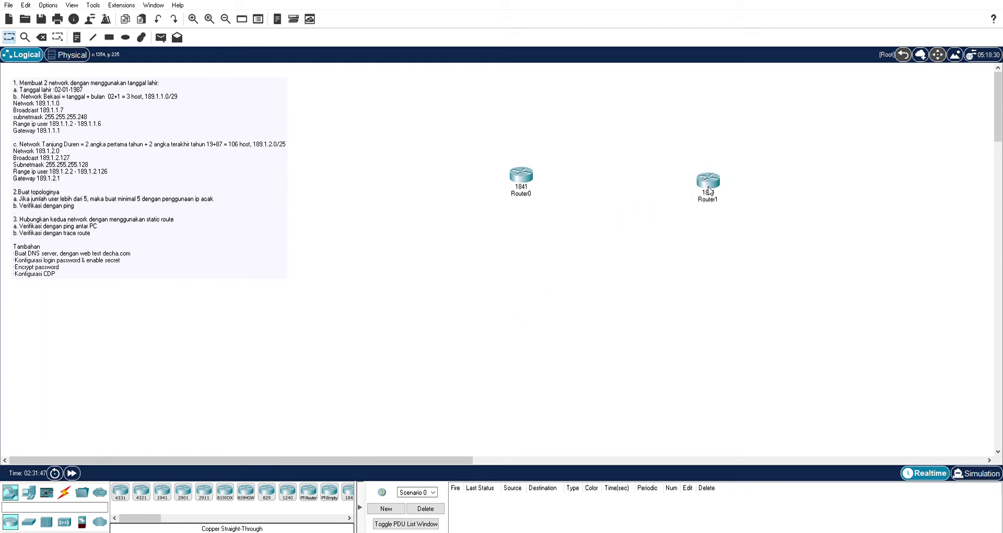
pyautogui.moveTo(710, 190); pyautogui.dragTo(709, 183)
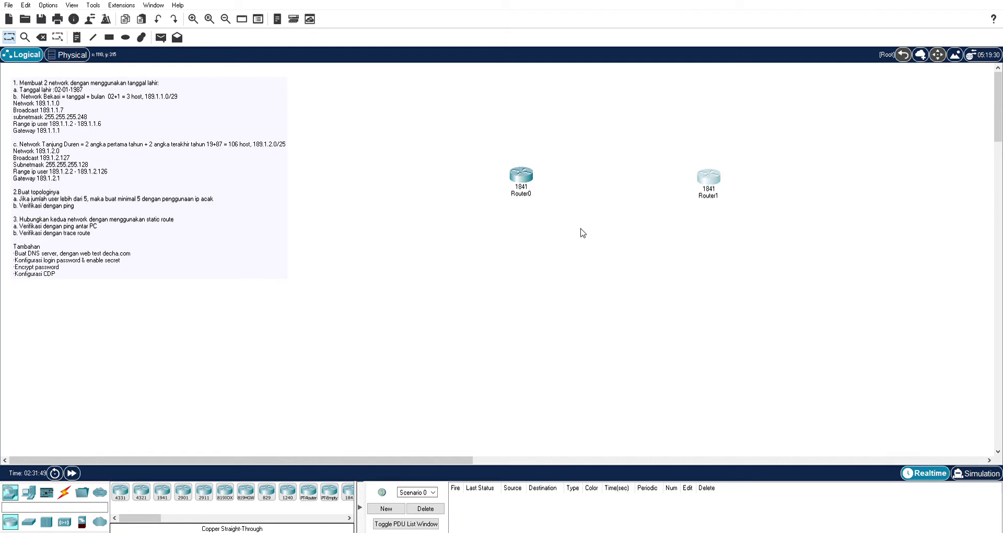
pyautogui.click(409, 233)
# Place two 2960 switches, one beneath each router, and align the second with Router1
pyautogui.click(31, 523)
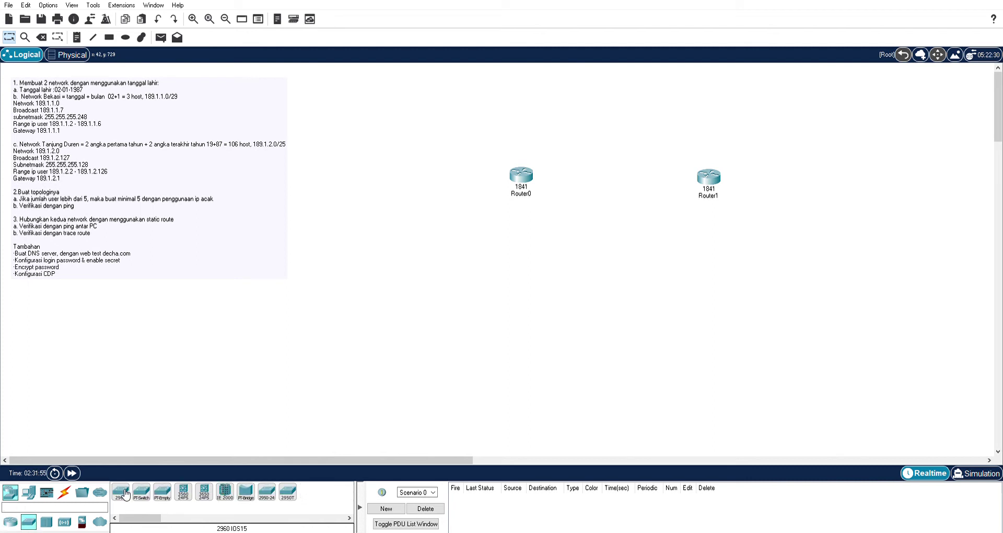
pyautogui.moveTo(125, 494); pyautogui.dragTo(540, 323)
pyautogui.moveTo(119, 503); pyautogui.dragTo(732, 322)
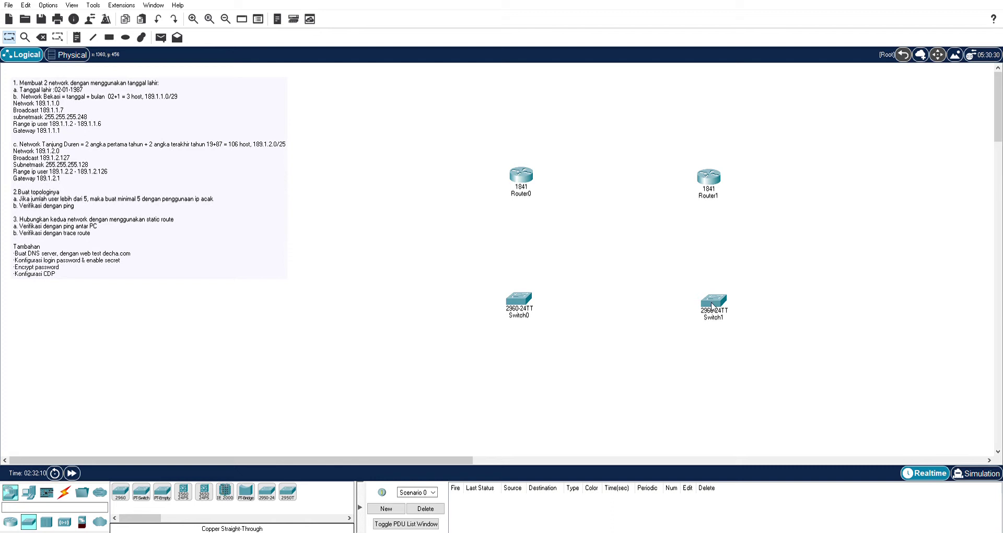
pyautogui.moveTo(713, 307); pyautogui.dragTo(709, 307)
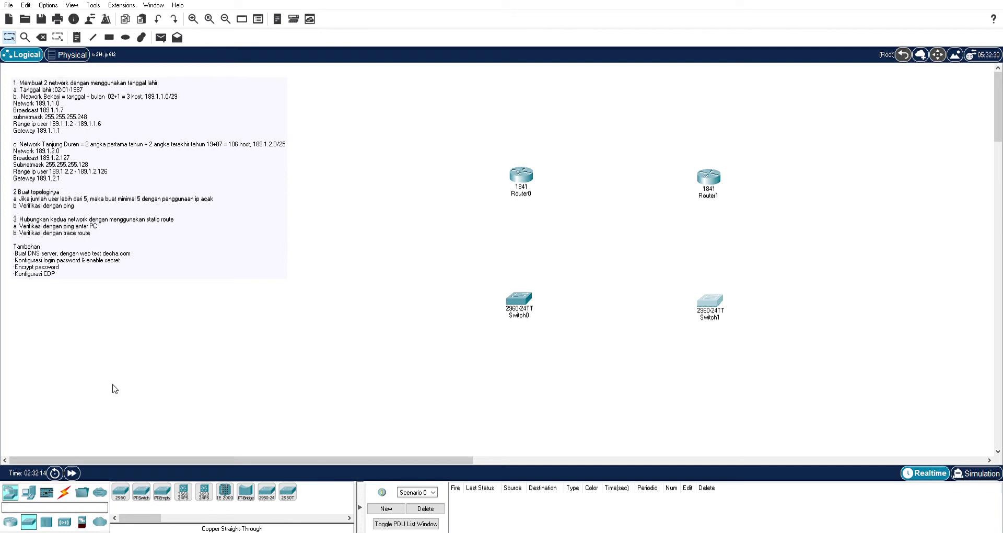
# Place three PCs in a vertical column to the left of Switch0
pyautogui.click(28, 492)
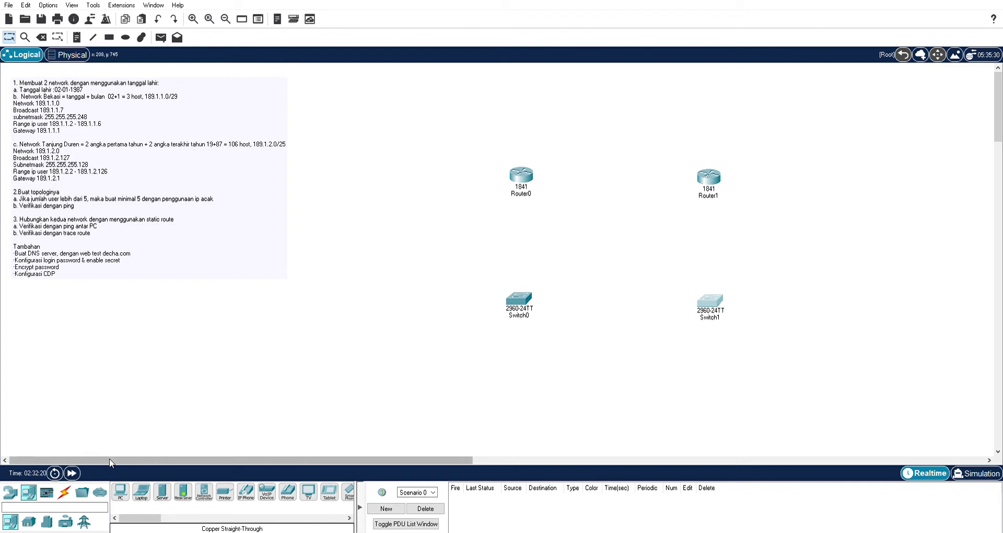
pyautogui.moveTo(121, 492); pyautogui.dragTo(416, 272)
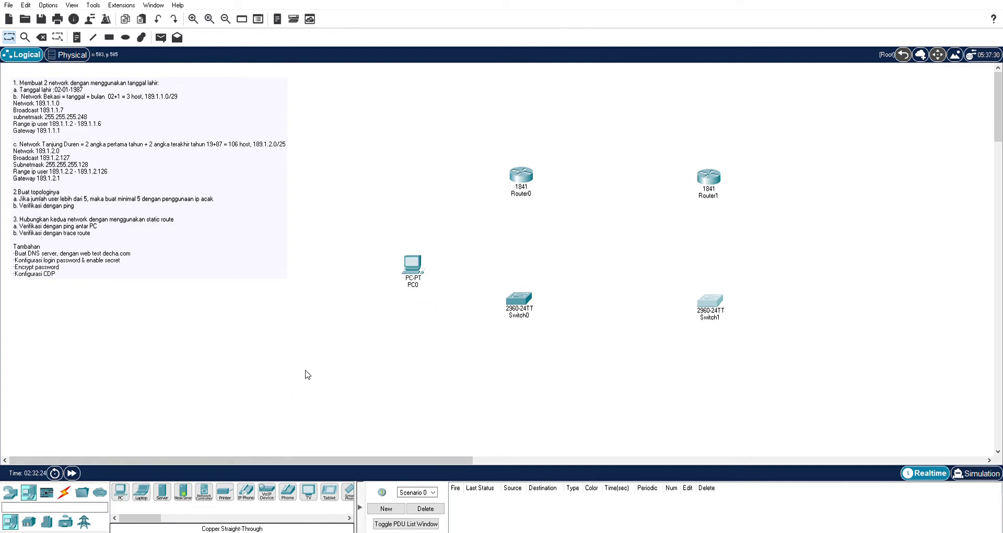
pyautogui.click(121, 492)
pyautogui.click(416, 321)
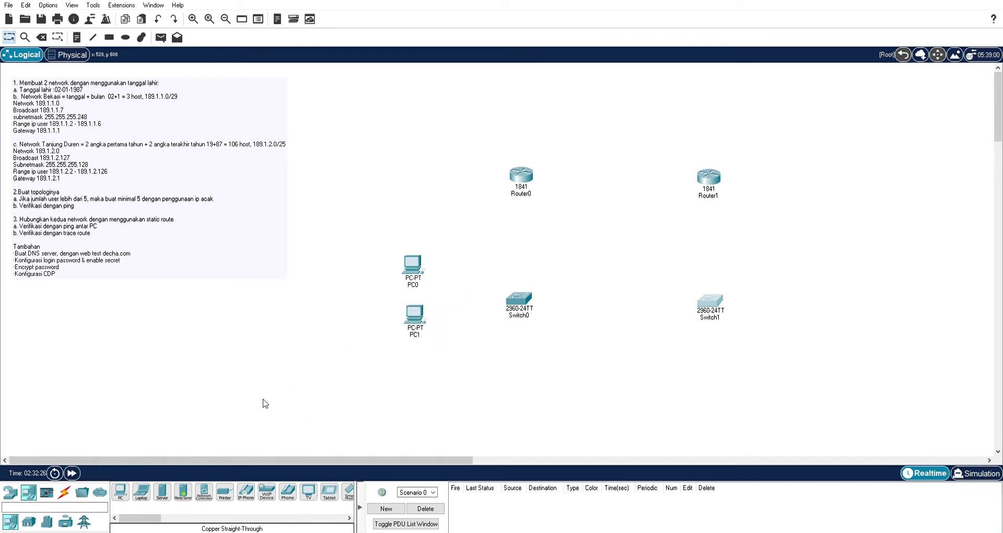
pyautogui.click(121, 492)
pyautogui.click(417, 375)
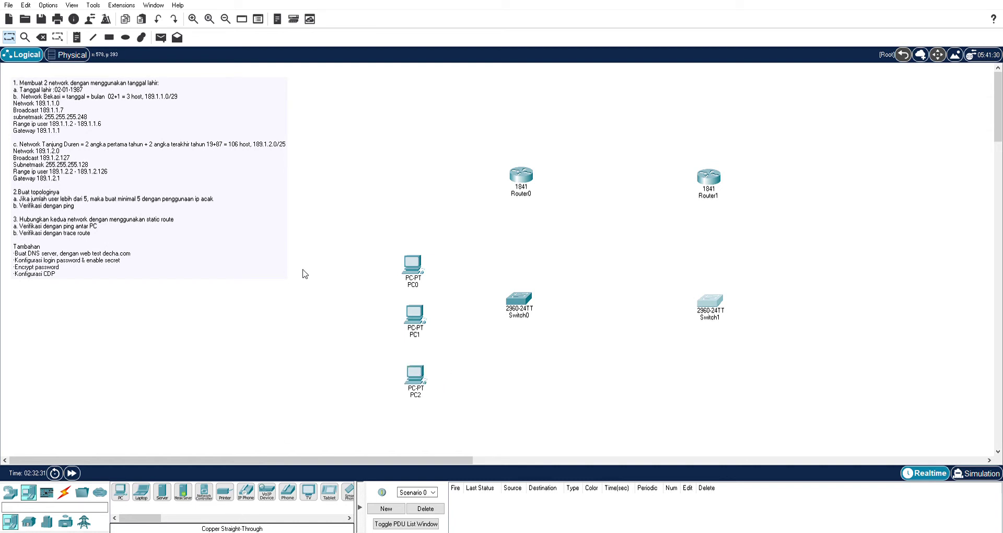
# Place two PCs to the right of Router1 and Switch1, staggering them with the upper one farther out
pyautogui.click(120, 492)
pyautogui.click(814, 205)
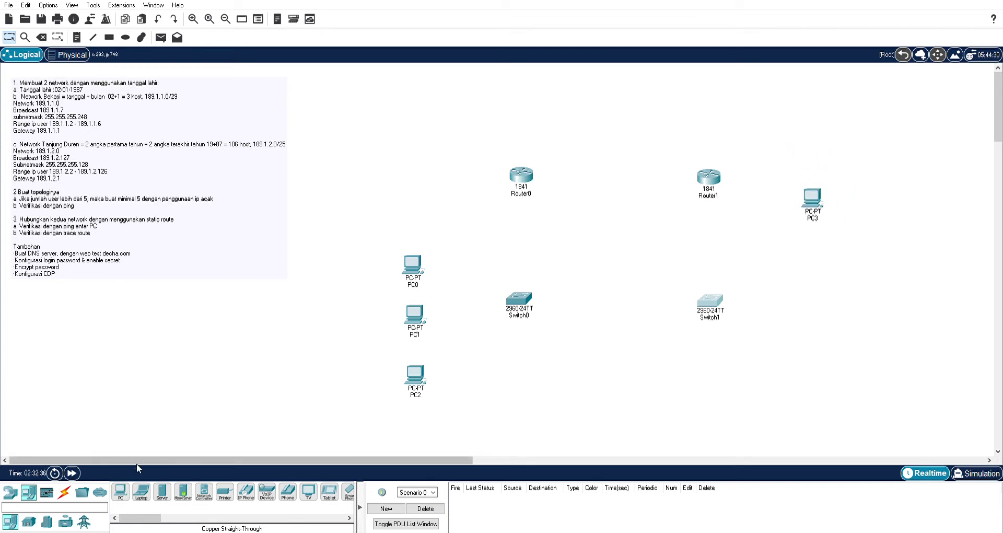
pyautogui.click(120, 491)
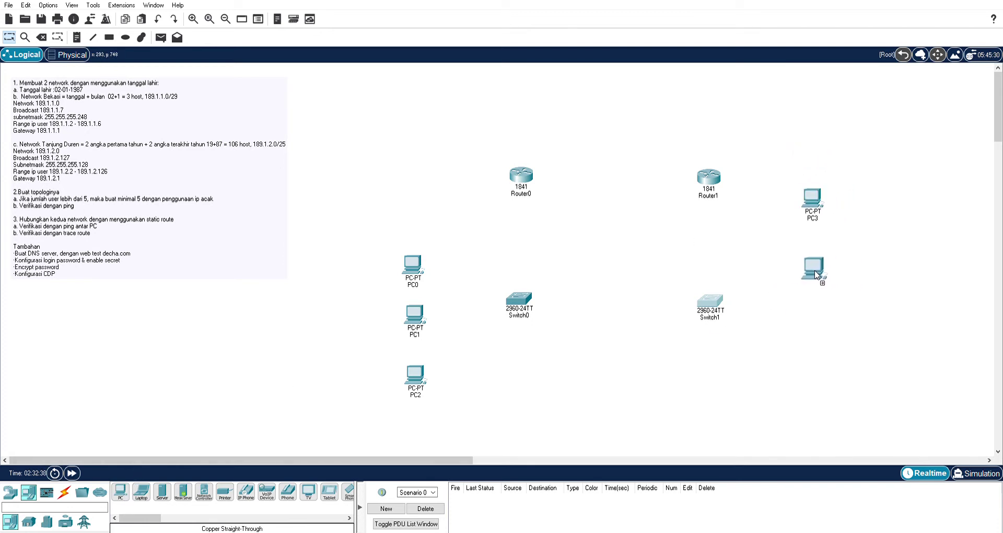
pyautogui.click(814, 255)
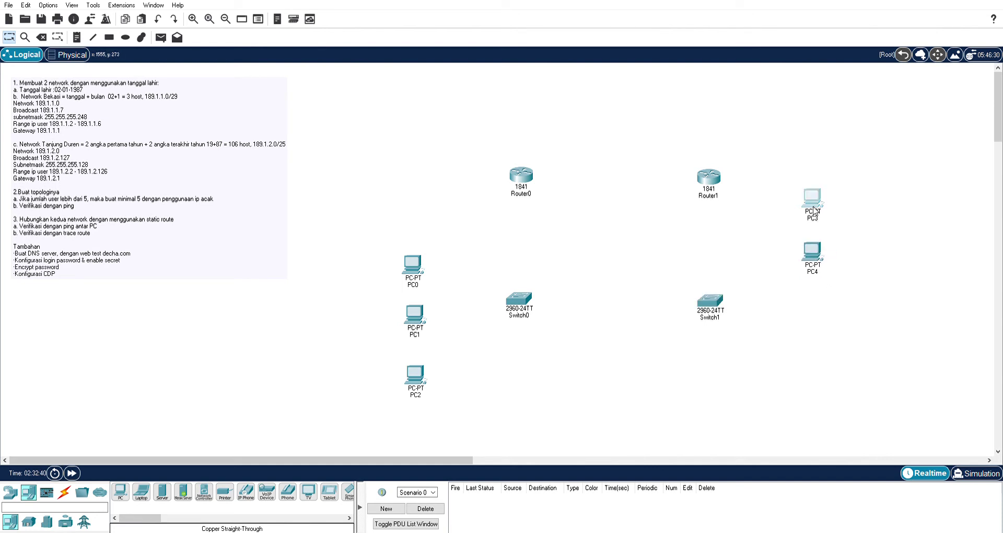
pyautogui.moveTo(813, 203); pyautogui.dragTo(853, 189)
pyautogui.moveTo(822, 251); pyautogui.dragTo(823, 236)
# Add three more PCs below PC4, continuing the staggered column beside Switch1
pyautogui.click(120, 491)
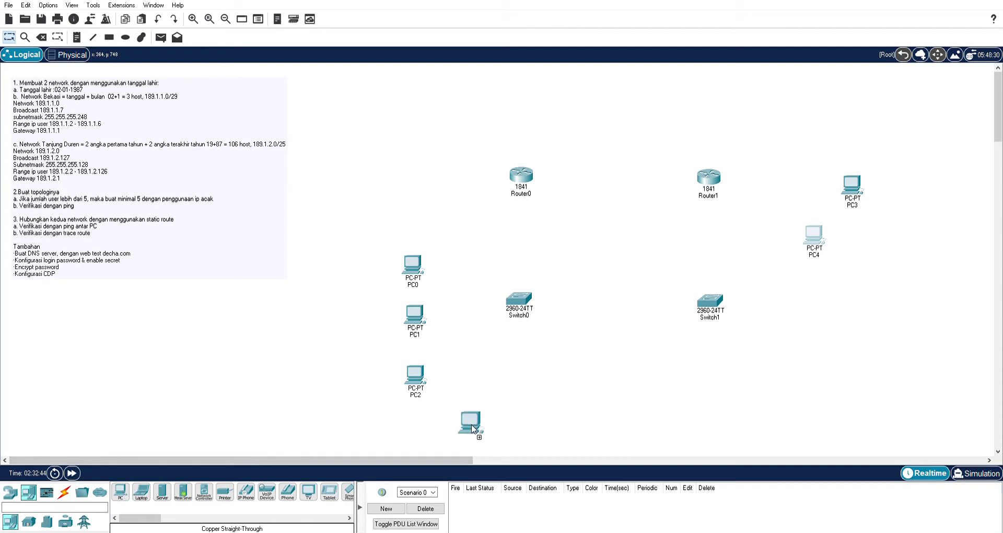
pyautogui.click(858, 300)
pyautogui.click(121, 491)
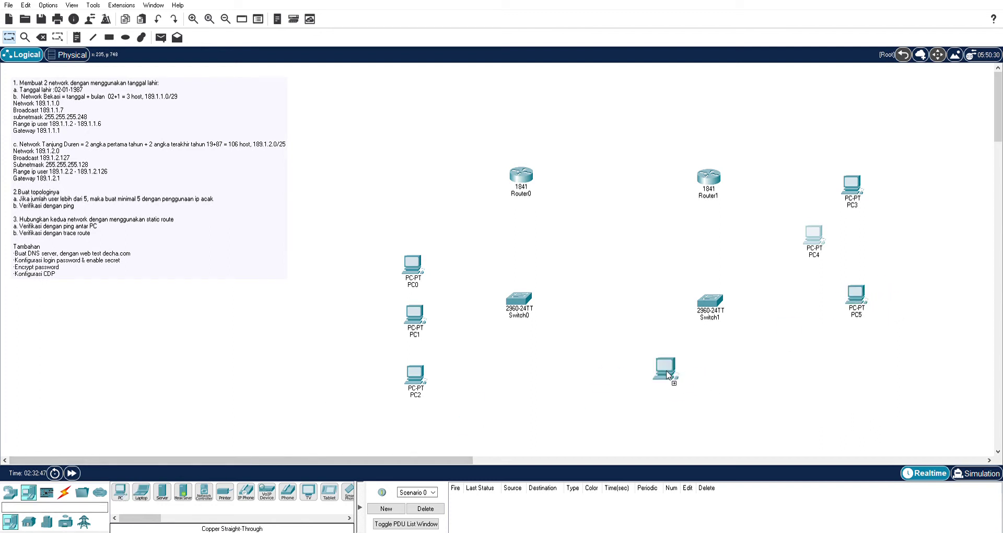
pyautogui.click(818, 346)
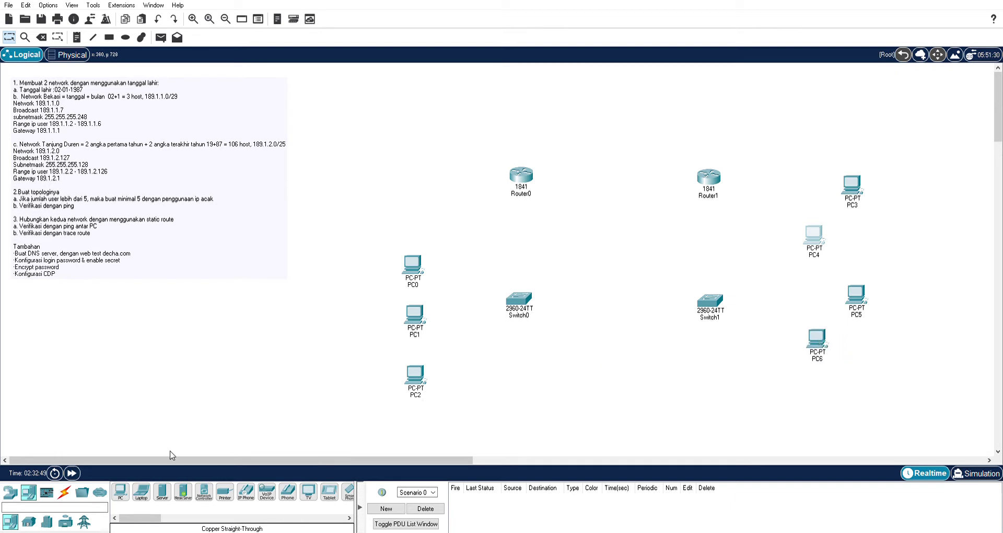
pyautogui.click(120, 491)
pyautogui.click(859, 393)
pyautogui.click(111, 41)
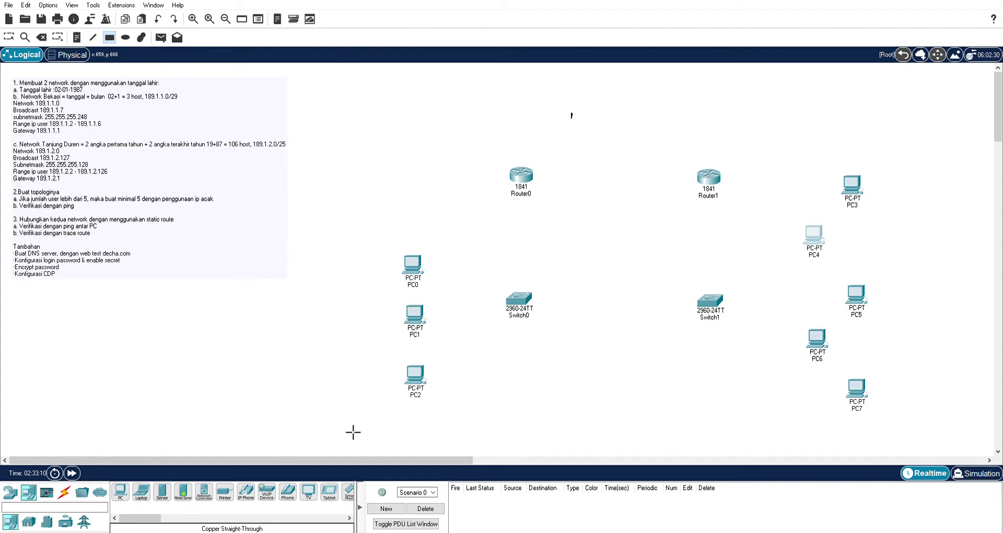
pyautogui.moveTo(354, 432); pyautogui.dragTo(350, 432)
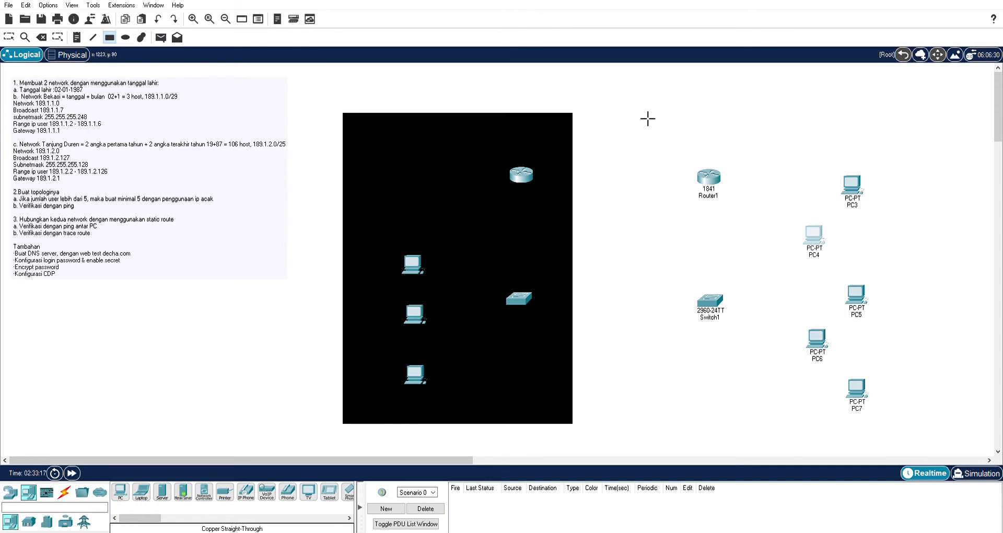
pyautogui.moveTo(639, 110); pyautogui.dragTo(927, 437)
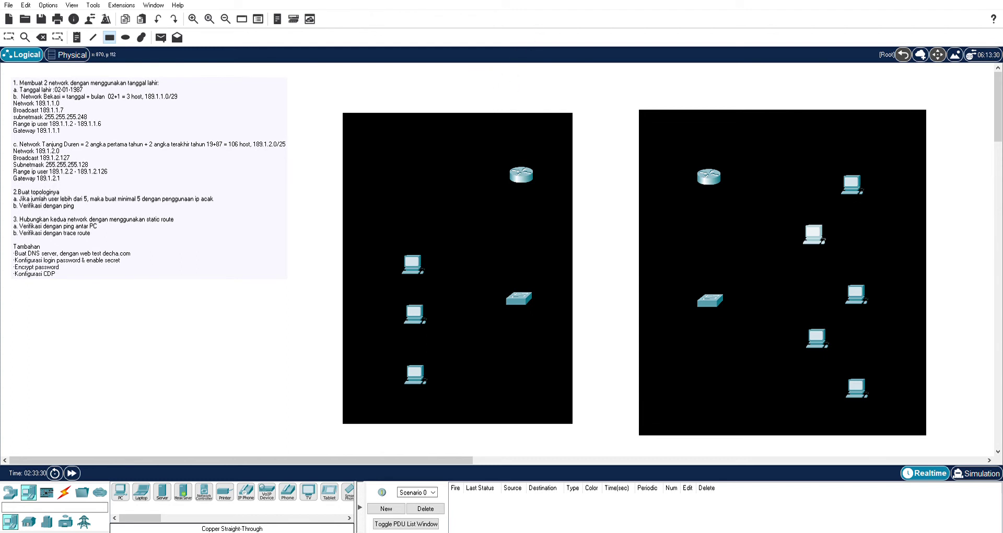
pyautogui.press('Escape')
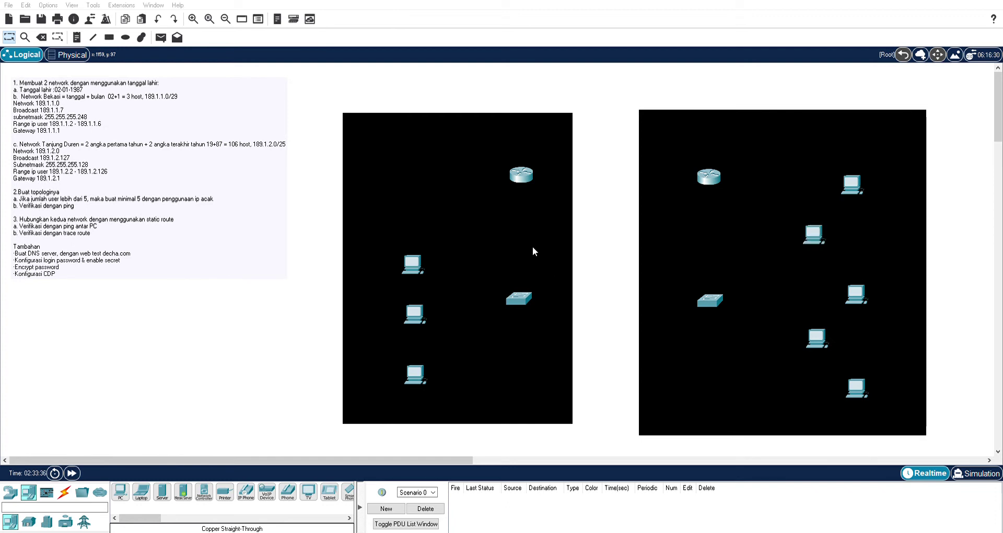
pyautogui.click(550, 163)
pyautogui.click(550, 164)
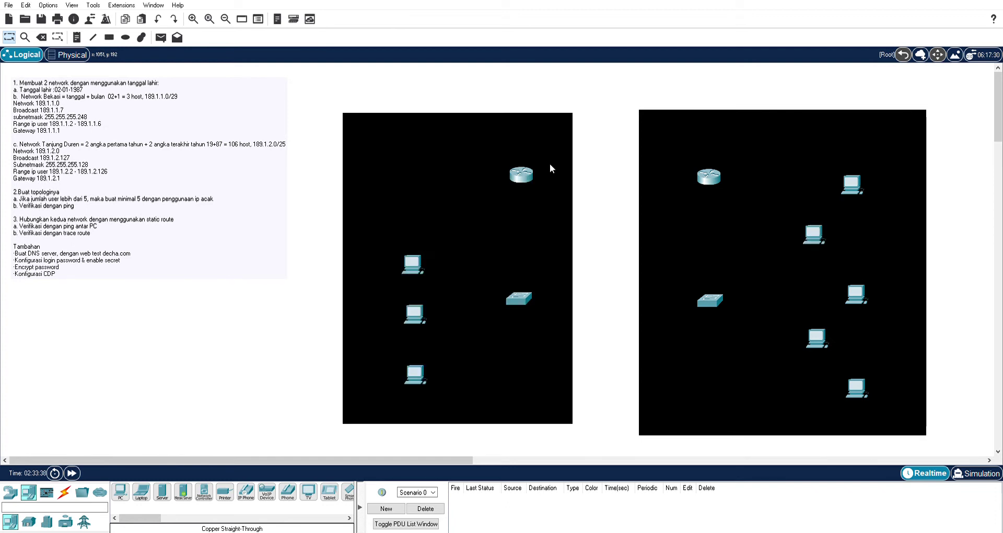
pyautogui.click(397, 129)
pyautogui.click(397, 129)
pyautogui.moveTo(594, 88); pyautogui.dragTo(553, 132)
pyautogui.press('Delete')
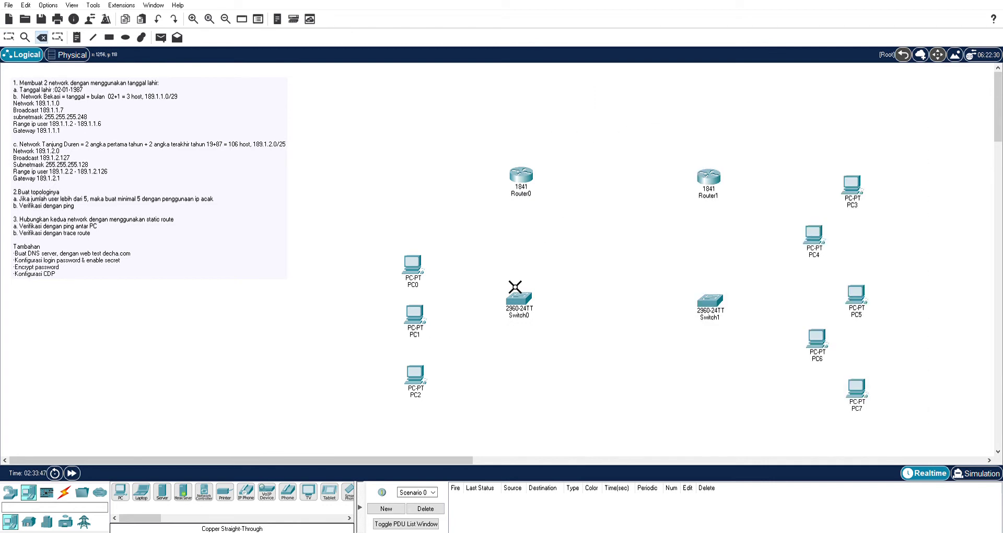
# Draw two cyan-filled rectangles, one behind the Router0 group and one behind the Router1 group of devices
pyautogui.click(110, 39)
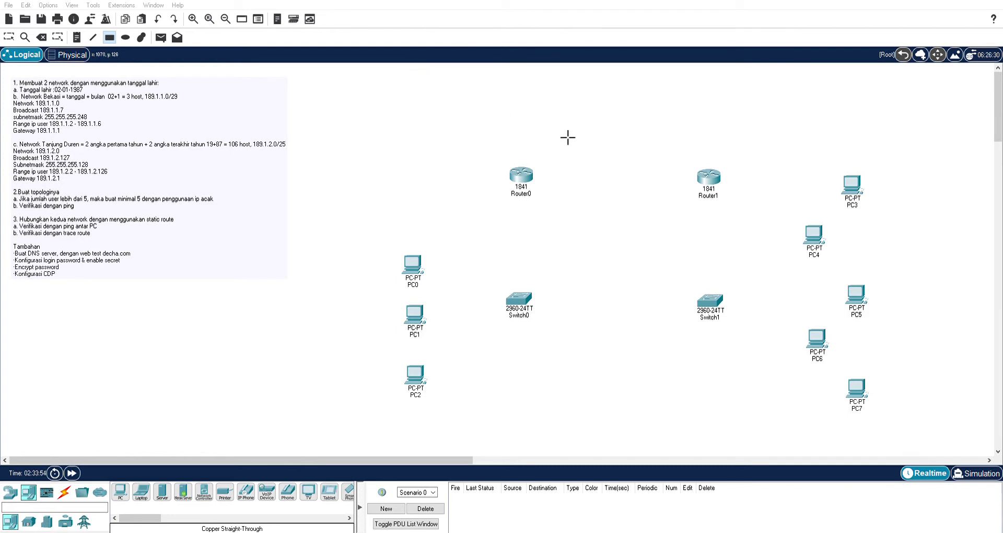
pyautogui.moveTo(567, 138)
pyautogui.mouseDown()
pyautogui.moveTo(392, 423)
pyautogui.moveTo(385, 419)
pyautogui.mouseUp()
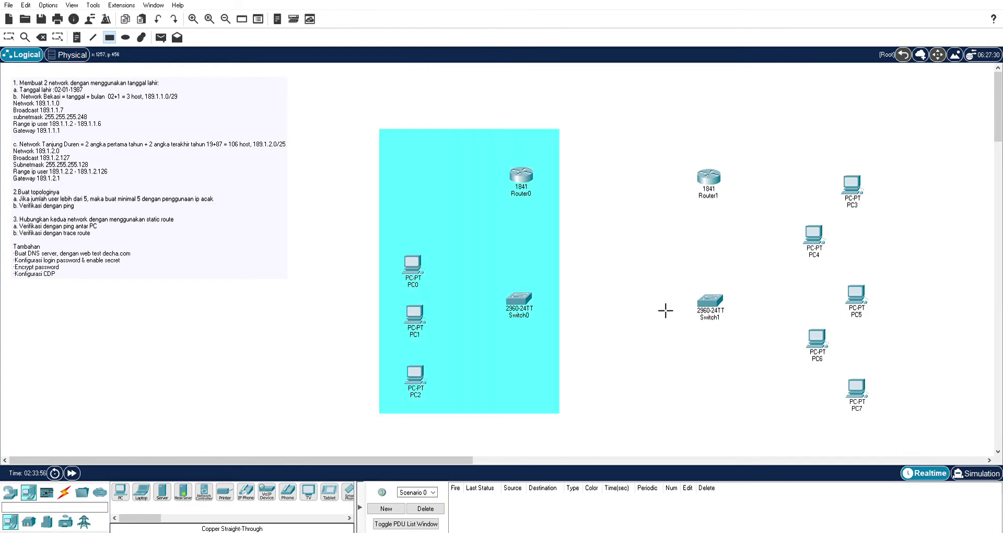
pyautogui.moveTo(654, 134); pyautogui.dragTo(925, 428)
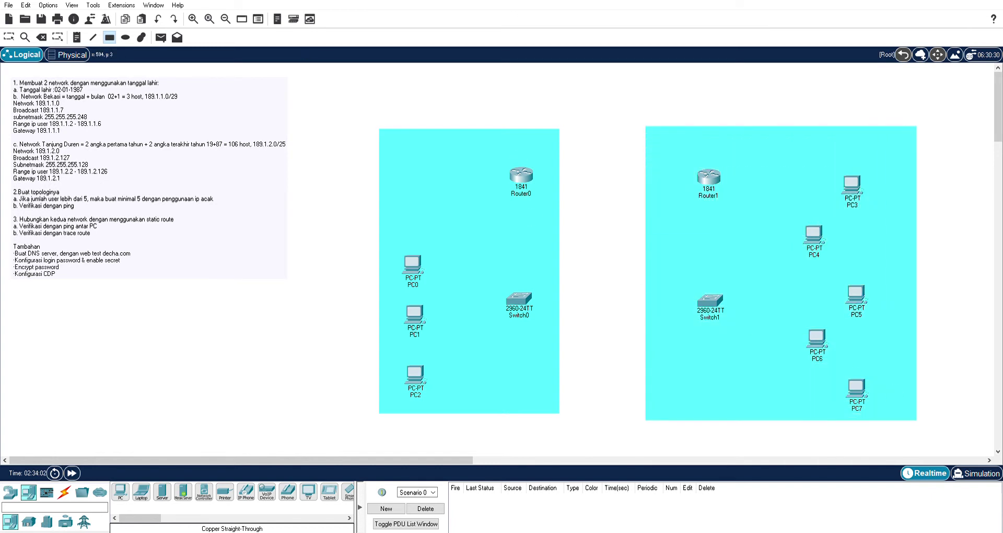
# Label the Router0 area "Network Bekasi" and the Router1 area "Network Tanjung Duren", centring both labels near the rectangles' upper edges
pyautogui.click(78, 39)
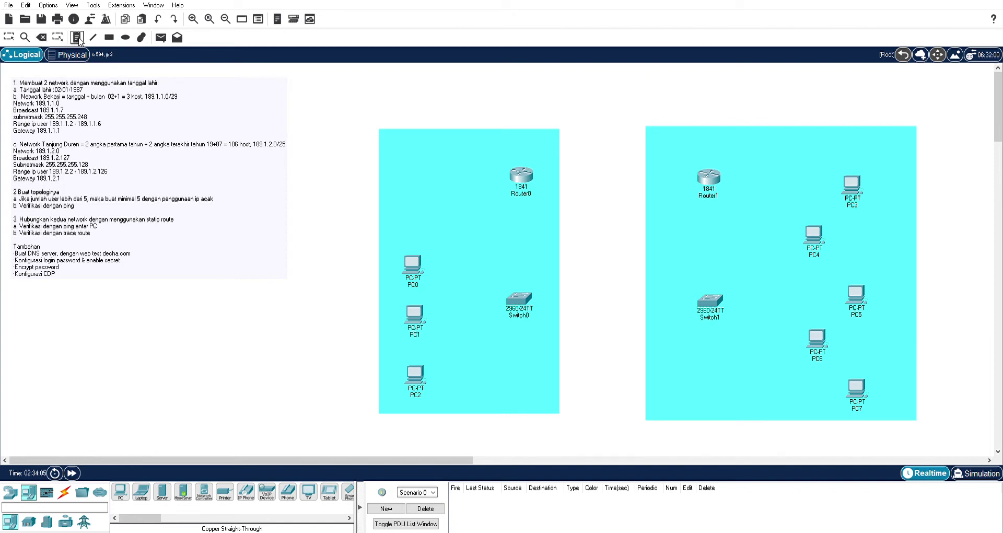
pyautogui.click(420, 145)
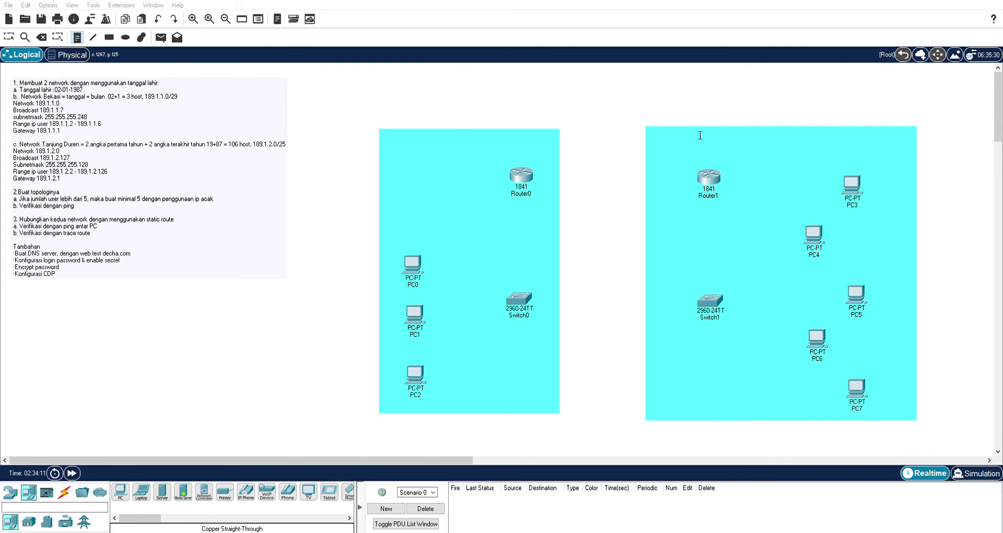
pyautogui.click(731, 149)
pyautogui.press('Escape')
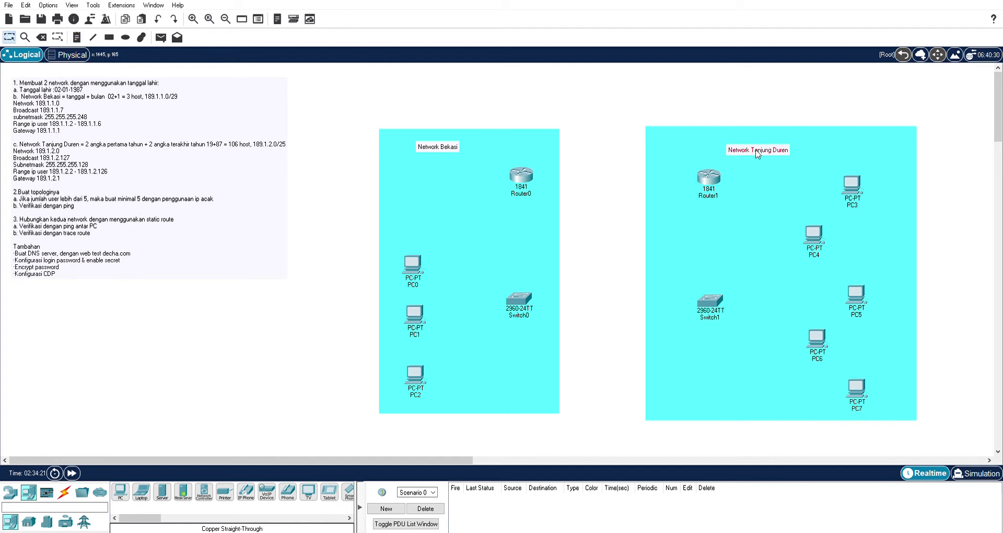
pyautogui.moveTo(757, 150); pyautogui.dragTo(782, 144)
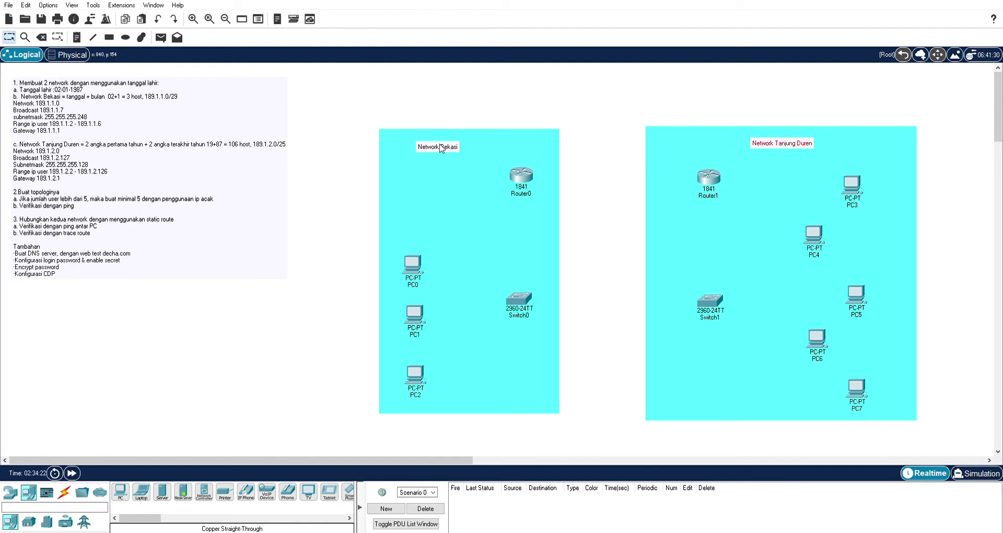
pyautogui.moveTo(440, 148); pyautogui.dragTo(468, 145)
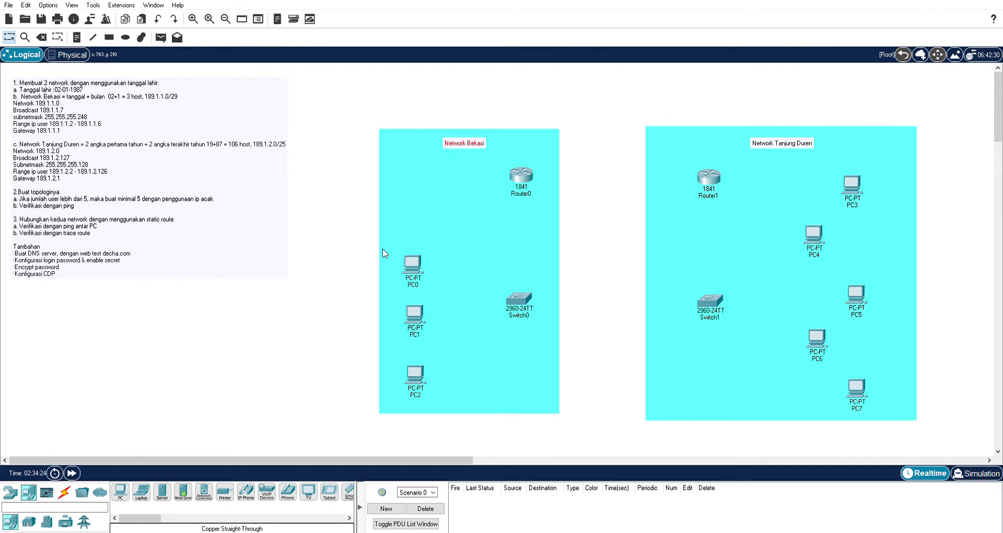
# Connect PC0, PC1 and PC2 to Switch0 with Copper Straight-Through cables
pyautogui.click(65, 493)
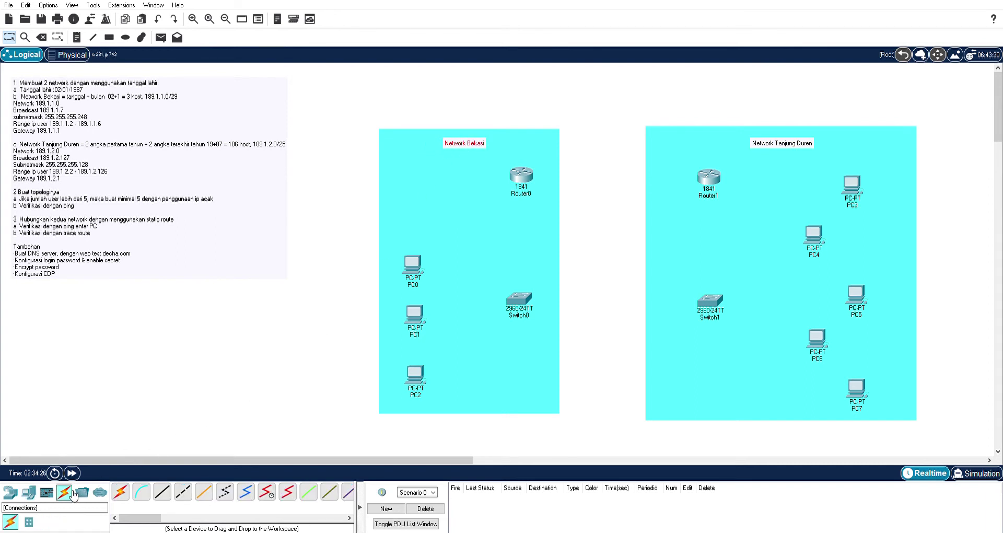
pyautogui.click(166, 495)
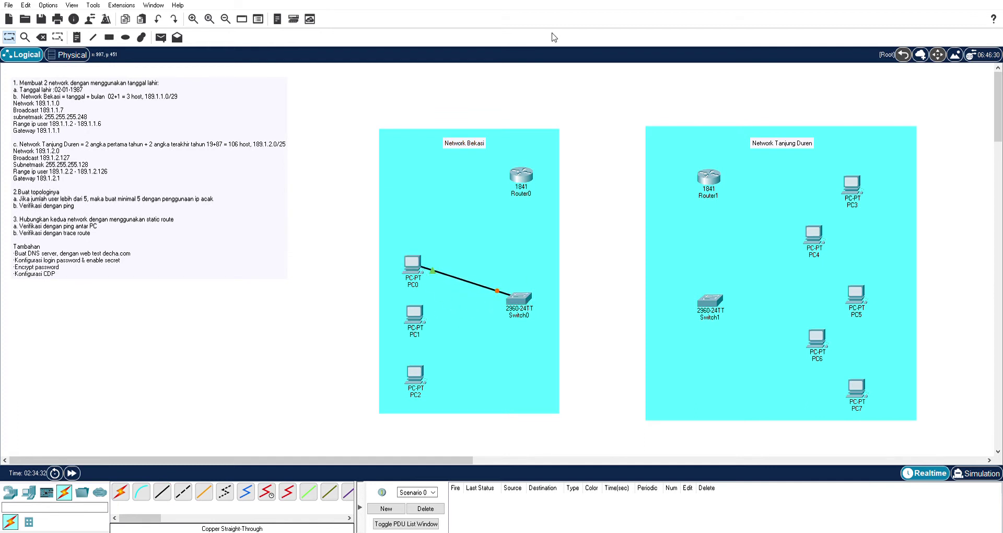
pyautogui.click(167, 495)
pyautogui.click(170, 494)
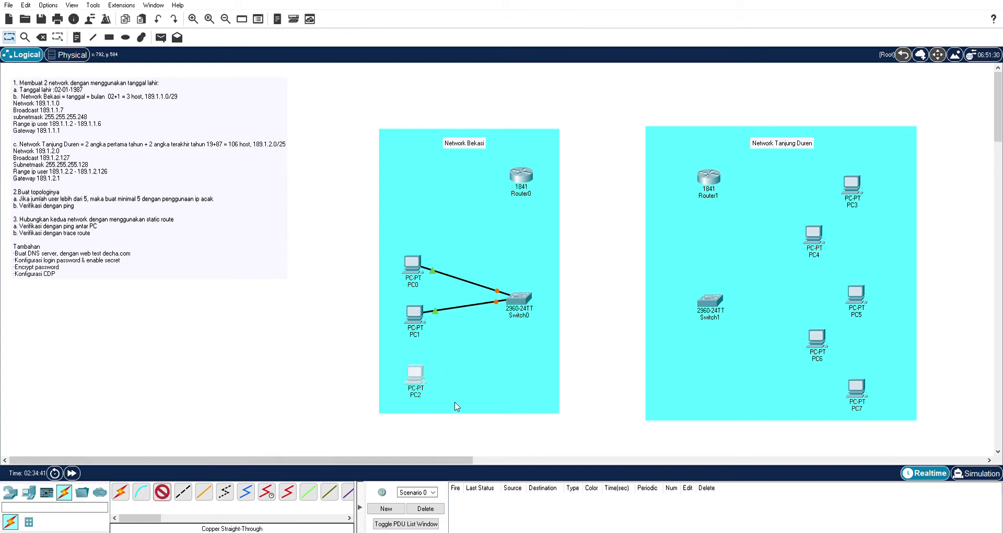
pyautogui.click(415, 373)
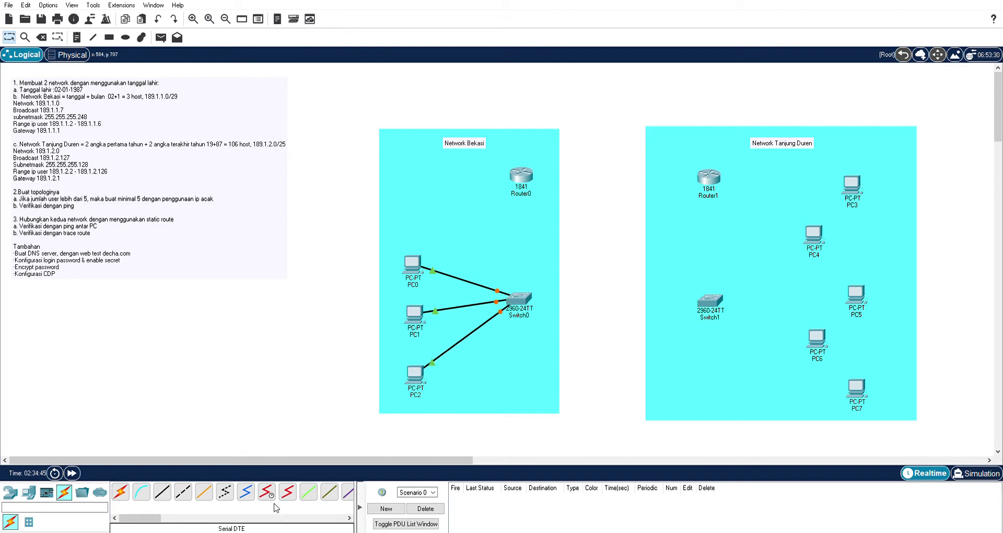
# Connect Switch0 to Router0 with a Copper Straight-Through cable
pyautogui.click(162, 491)
pyautogui.click(522, 301)
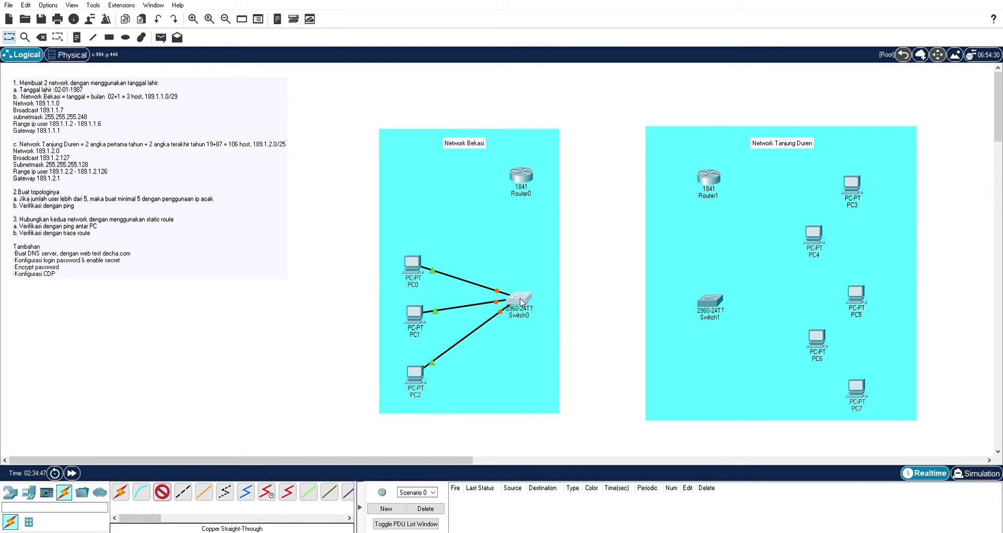
pyautogui.click(553, 284)
pyautogui.click(524, 179)
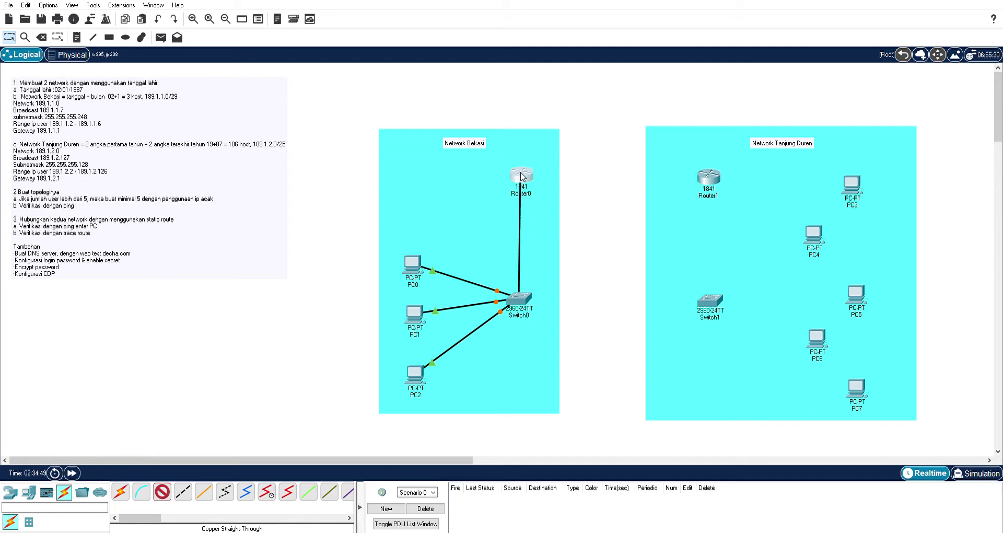
pyautogui.click(543, 205)
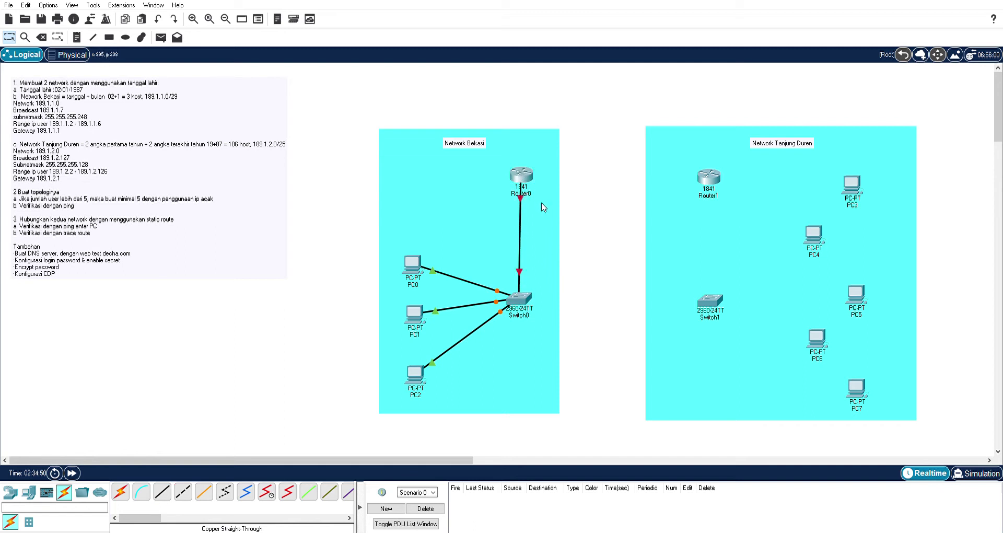
# Connect Router1 to Switch1 with a Copper Straight-Through cable
pyautogui.click(162, 491)
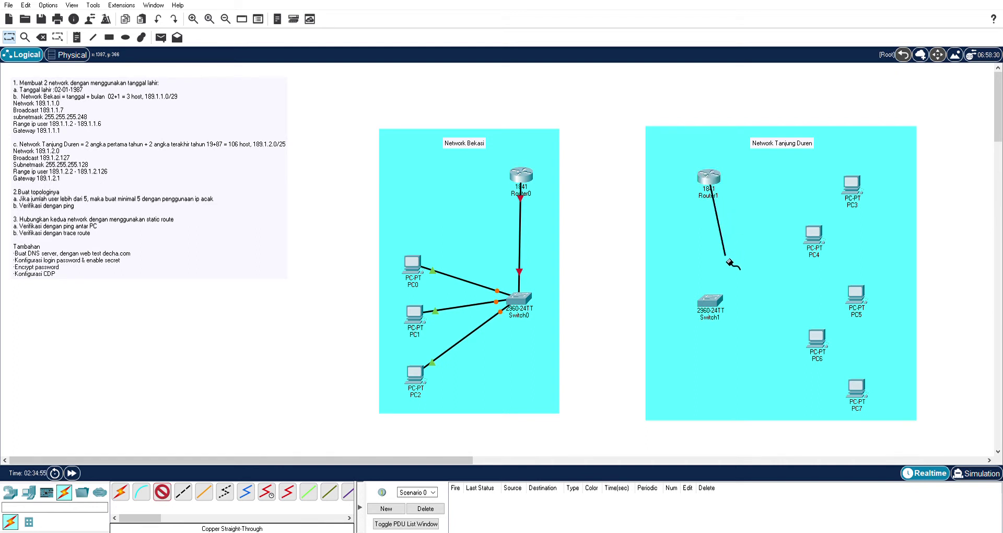
pyautogui.click(715, 303)
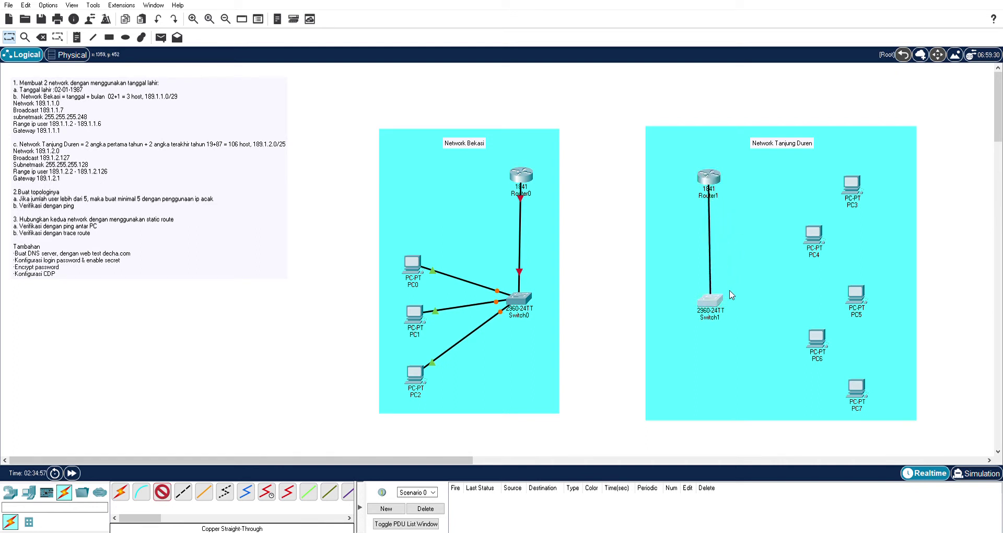
pyautogui.click(739, 287)
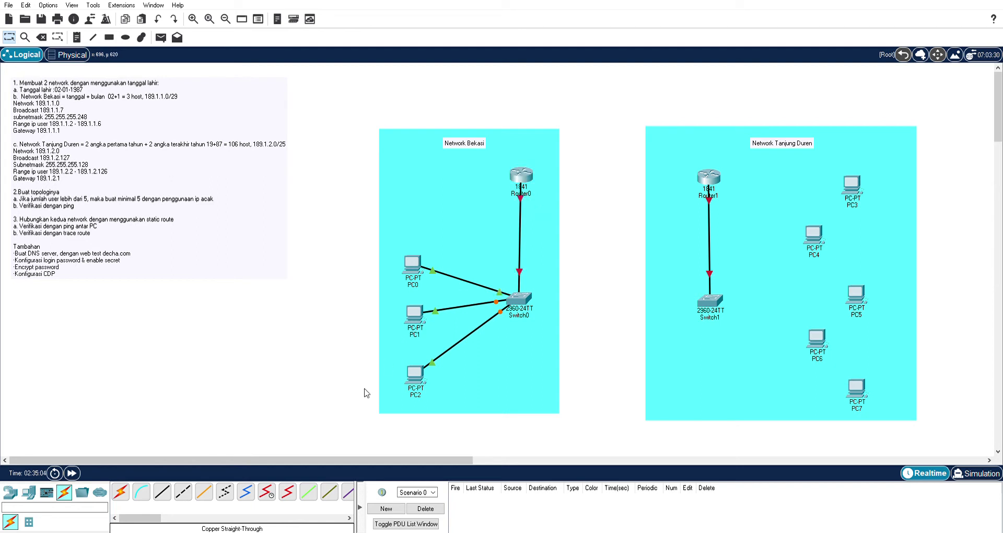
# Run Copper Straight-Through cables from Switch1 to PC3 and PC4
pyautogui.click(170, 493)
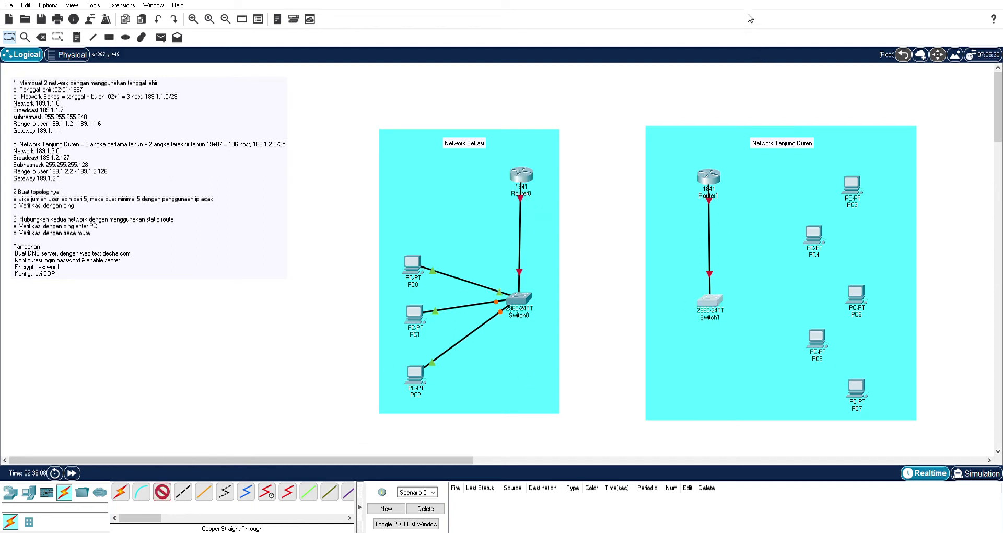
pyautogui.click(711, 300)
pyautogui.click(851, 184)
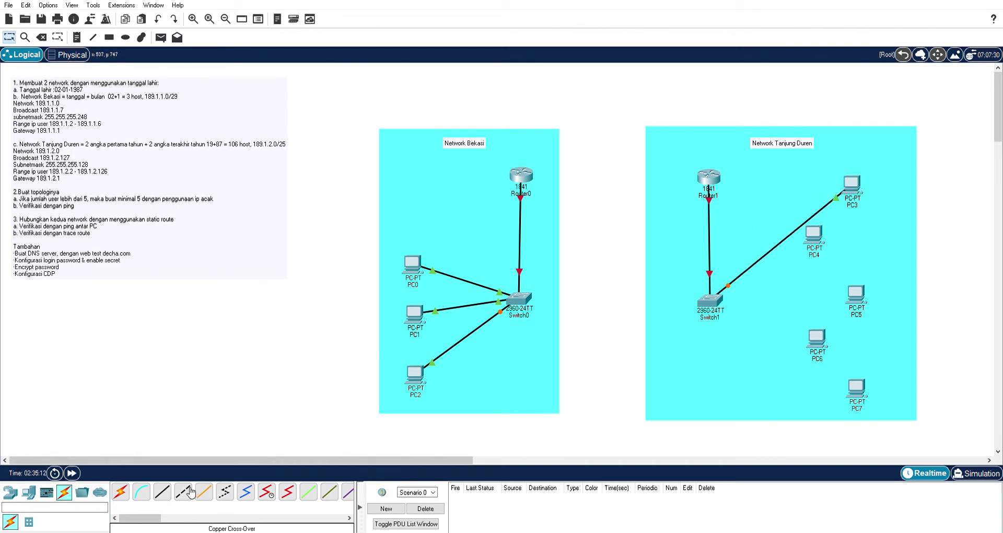
pyautogui.click(169, 491)
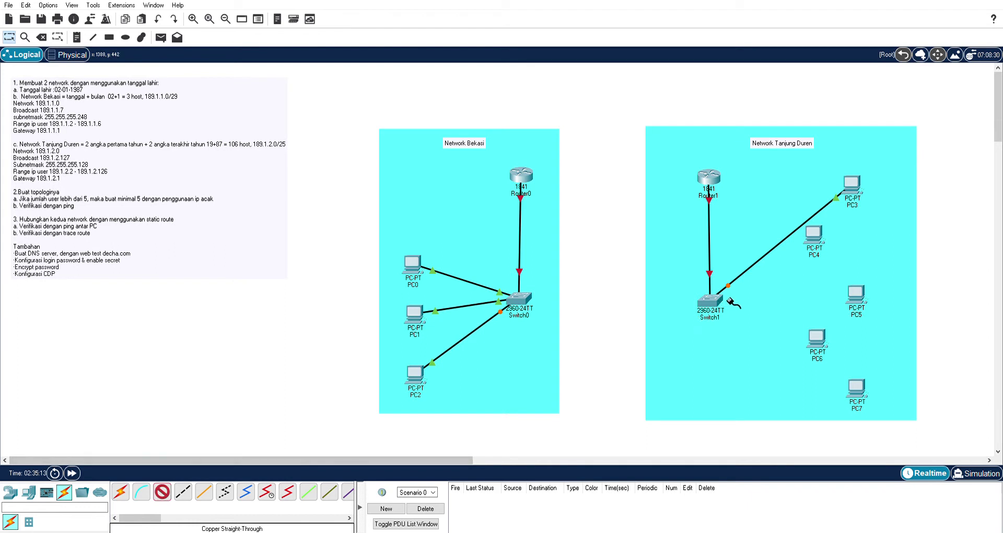
pyautogui.click(709, 300)
pyautogui.click(818, 242)
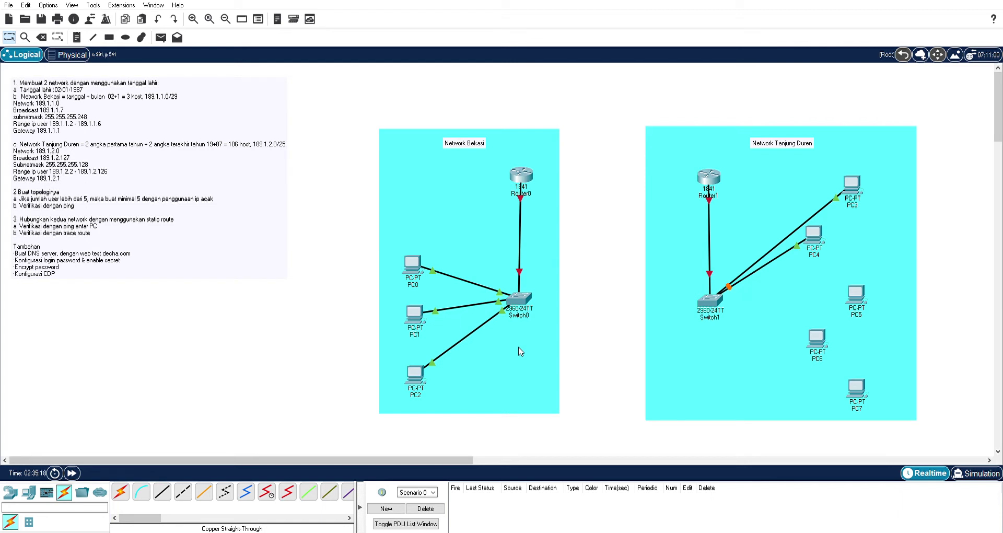
# Run Copper Straight-Through cables from Switch1 to PC5, PC6 and PC7, and shift PC4 slightly lower
pyautogui.click(163, 492)
pyautogui.click(724, 302)
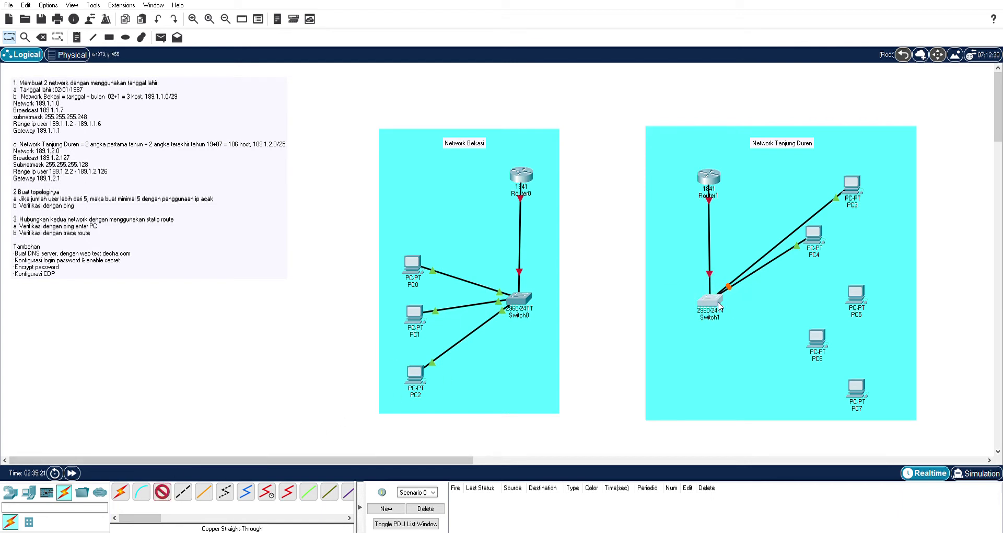
pyautogui.click(710, 300)
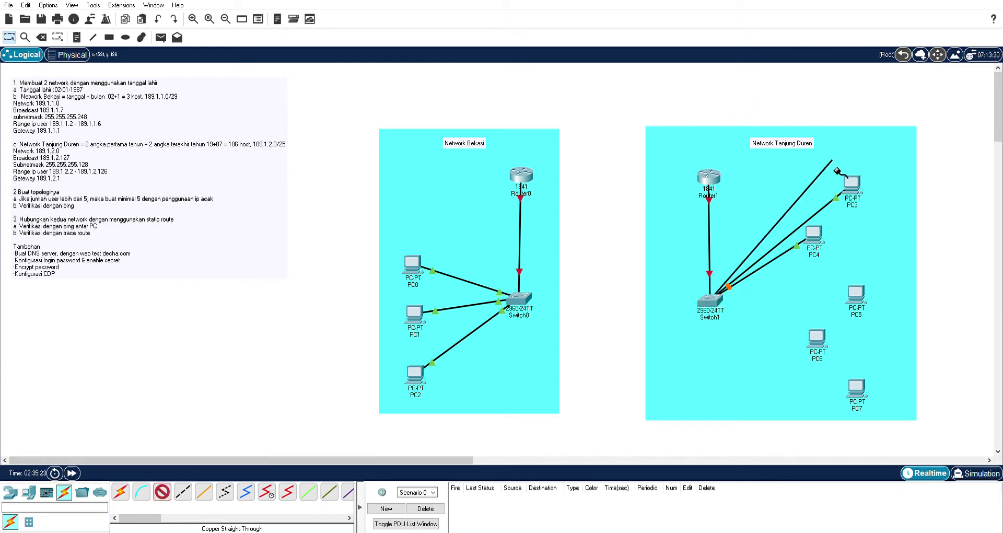
pyautogui.click(857, 296)
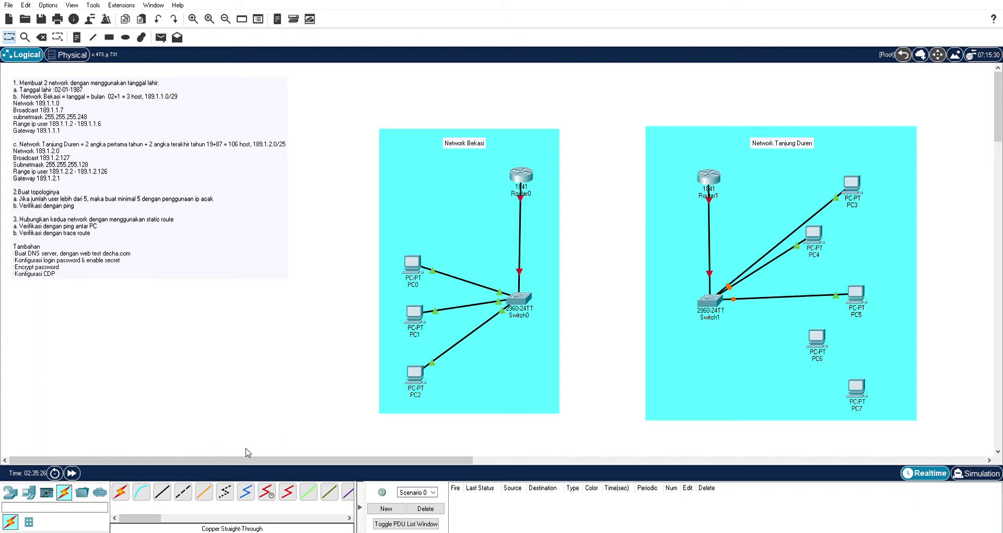
pyautogui.click(162, 491)
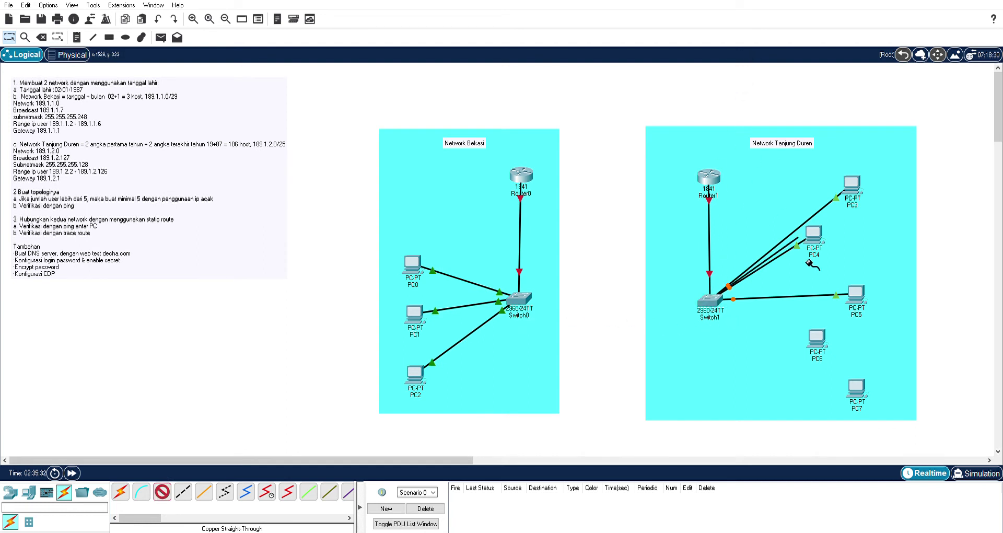
pyautogui.click(820, 339)
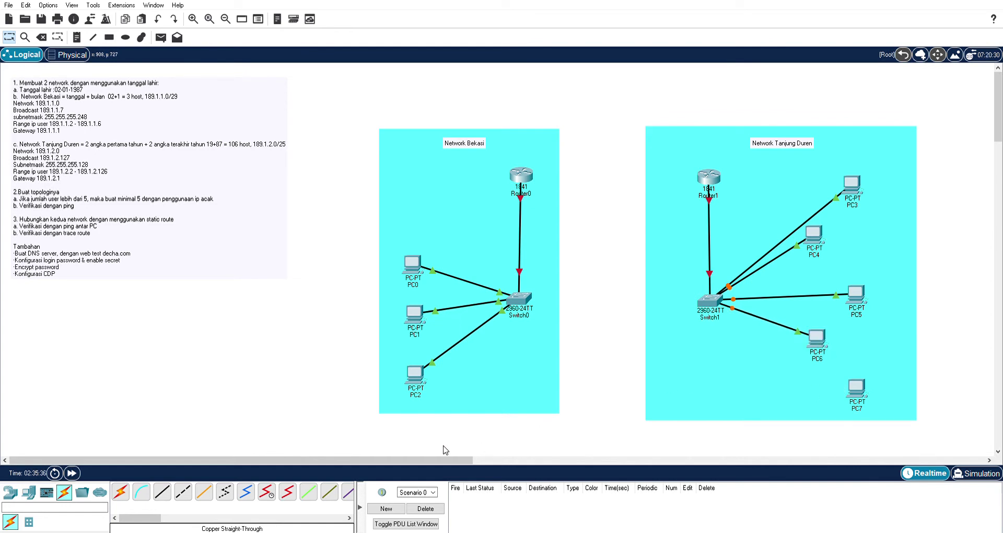
pyautogui.click(165, 497)
pyautogui.click(737, 65)
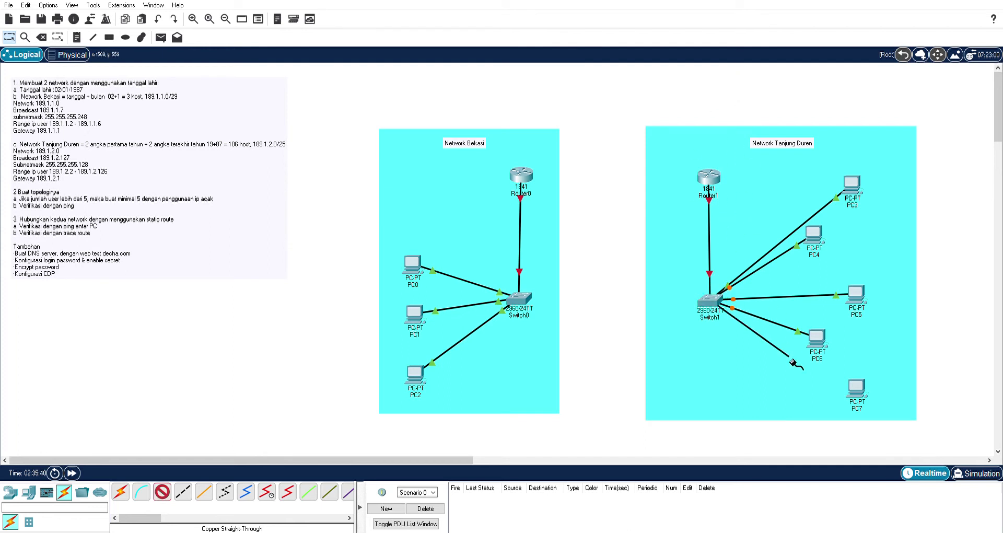
pyautogui.click(857, 393)
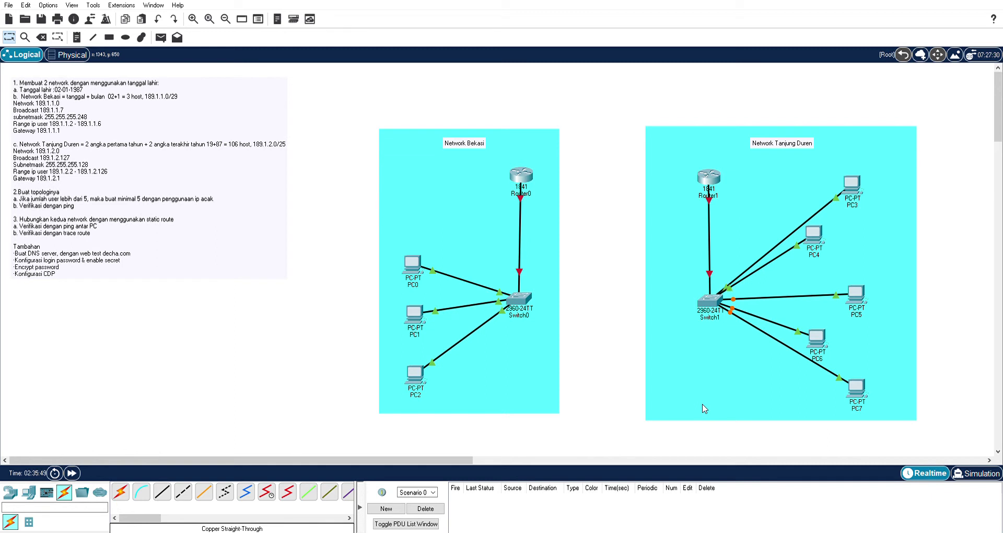
pyautogui.moveTo(812, 241); pyautogui.dragTo(816, 254)
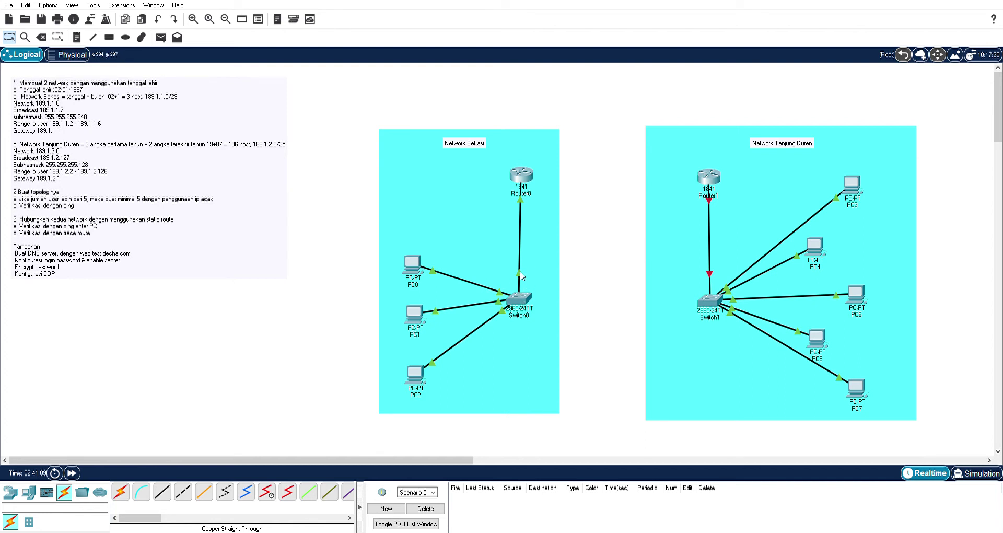
# Open Router1 and Switch1 of Network Tanjung Duren for configuration
pyautogui.moveTo(520, 276)
pyautogui.click(711, 178)
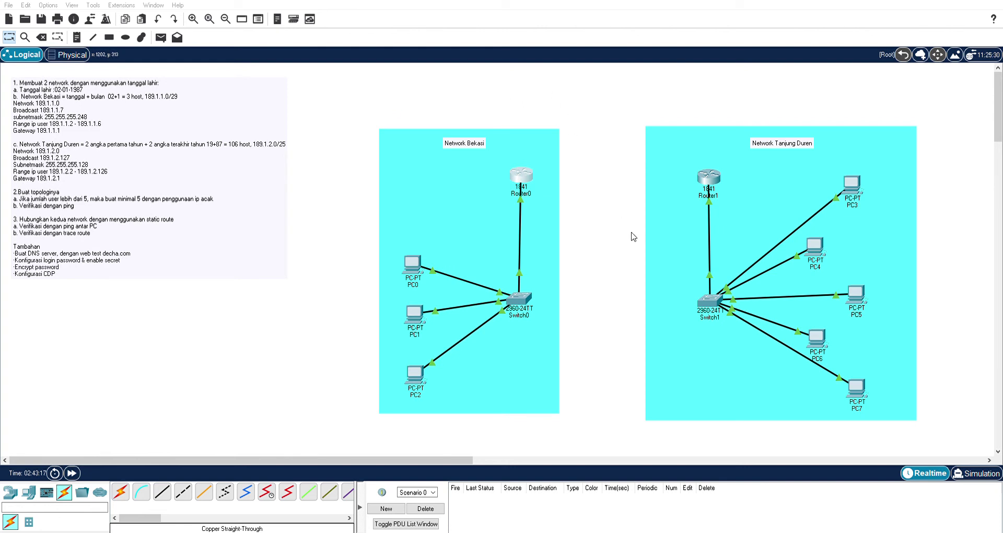
pyautogui.click(707, 304)
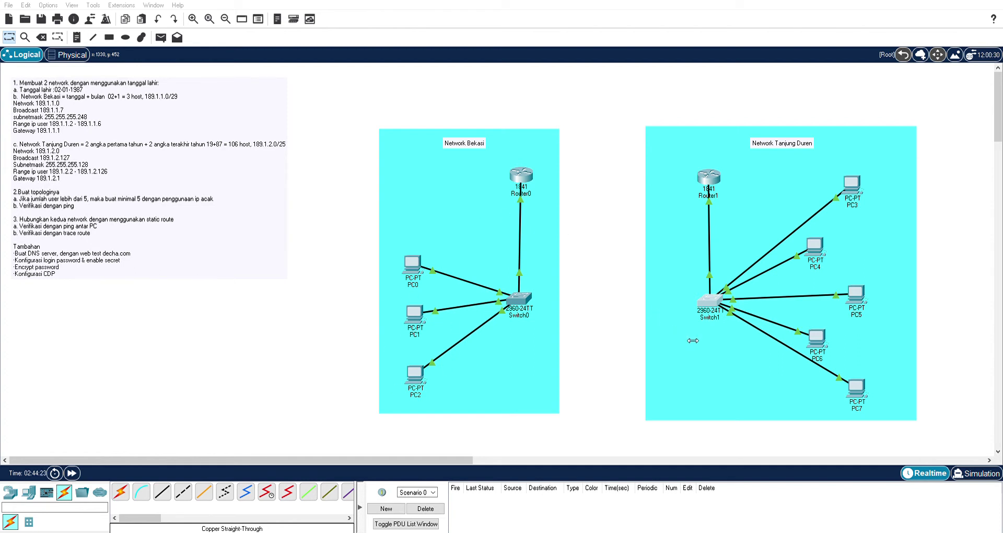
pyautogui.click(718, 351)
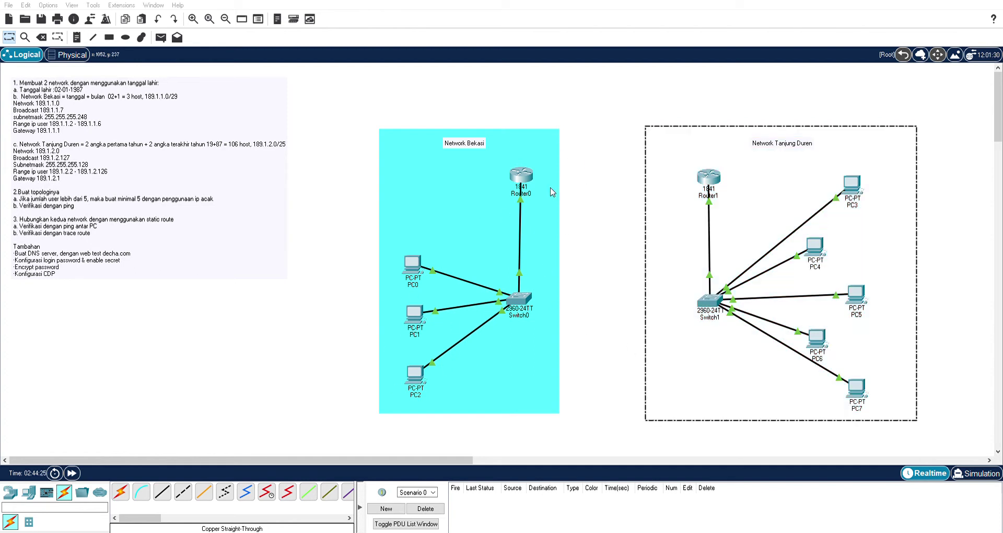
# Rename Router0 as Bekasi-Ro, Switch0 as Bekasi-Sw, Router1 as TanDur-Ro and Switch1 as TanDur-Sw
pyautogui.click(531, 198)
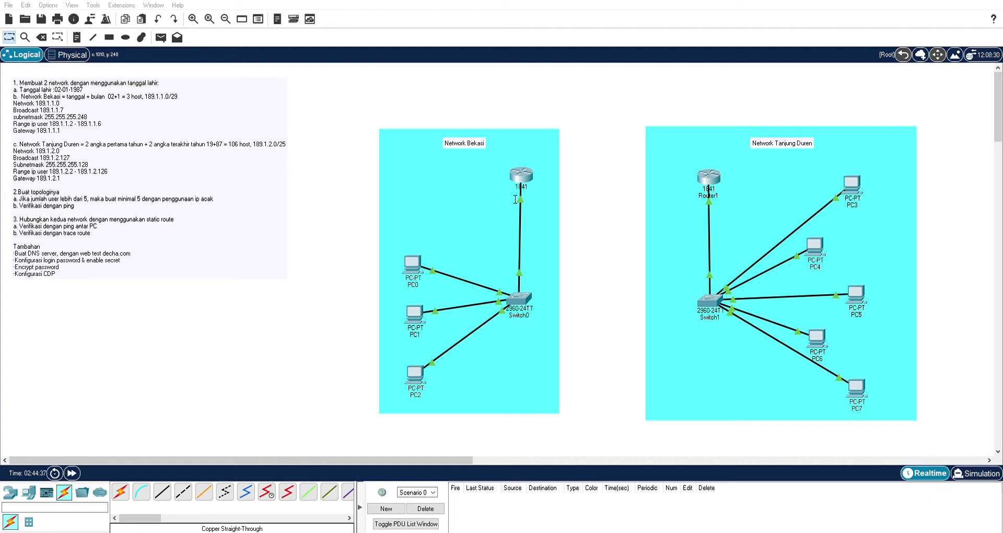
pyautogui.click(531, 319)
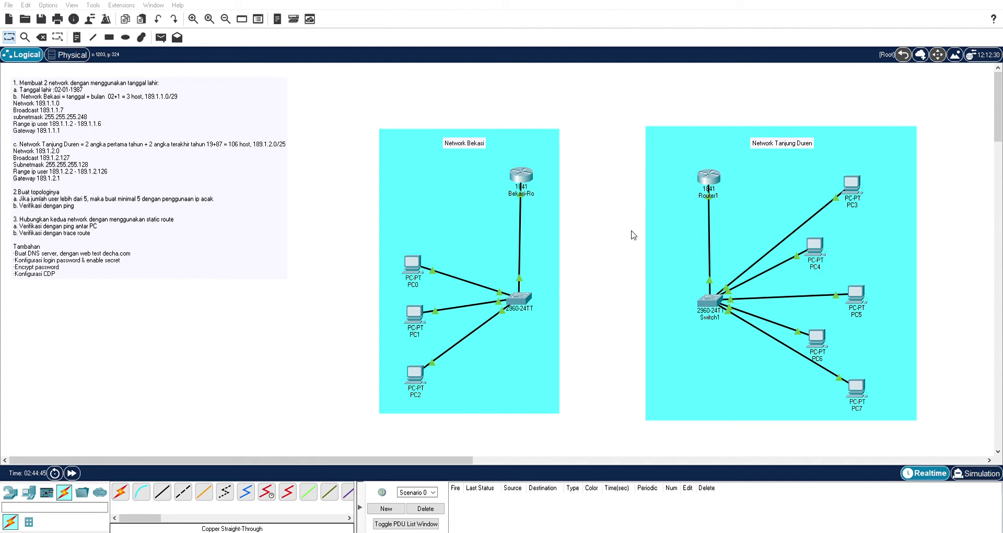
pyautogui.click(706, 195)
pyautogui.click(710, 317)
pyautogui.write('TanDur-Sw')
pyautogui.click(689, 320)
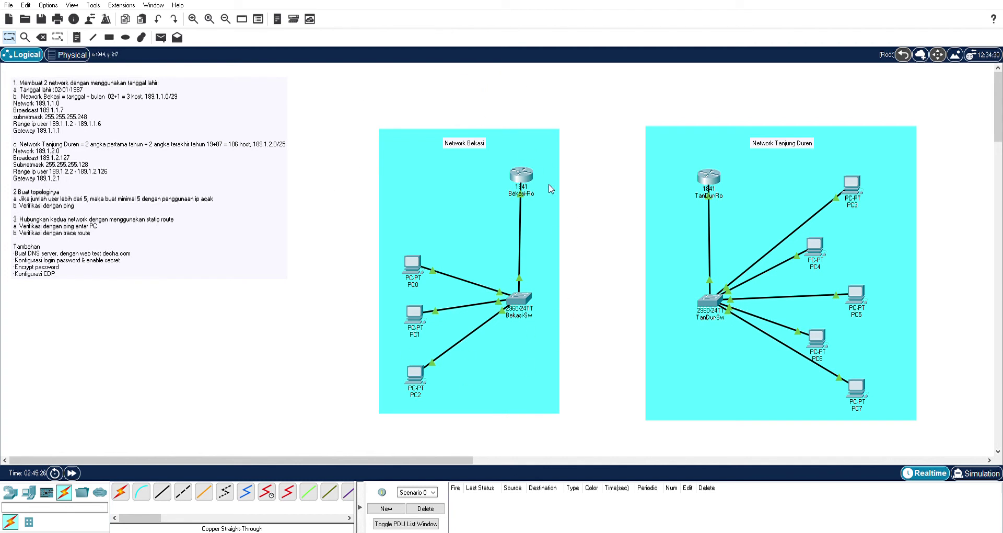
# Open PC0, and in Network Tanjung Duren rename PC4 as PC44 and PC5 as PC55
pyautogui.click(413, 269)
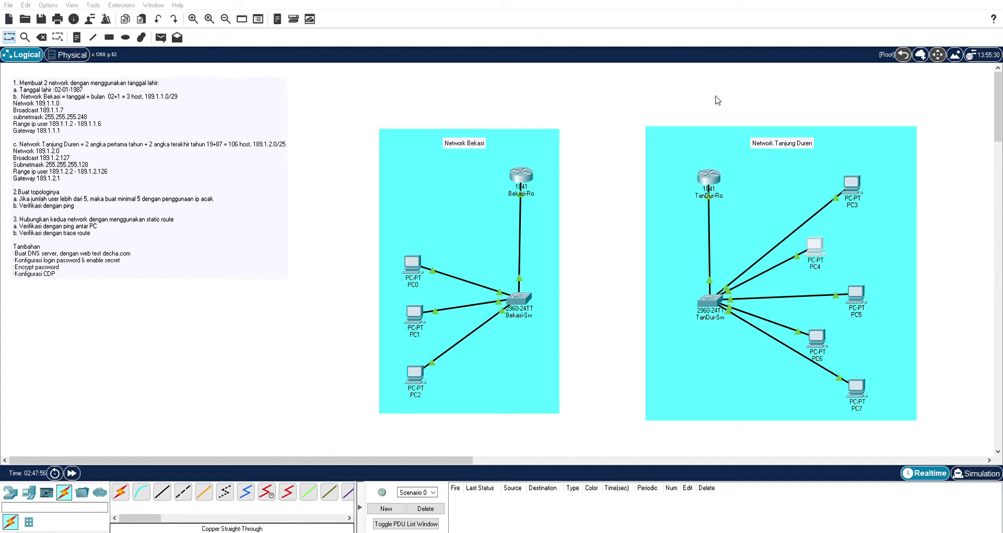
pyautogui.click(821, 267)
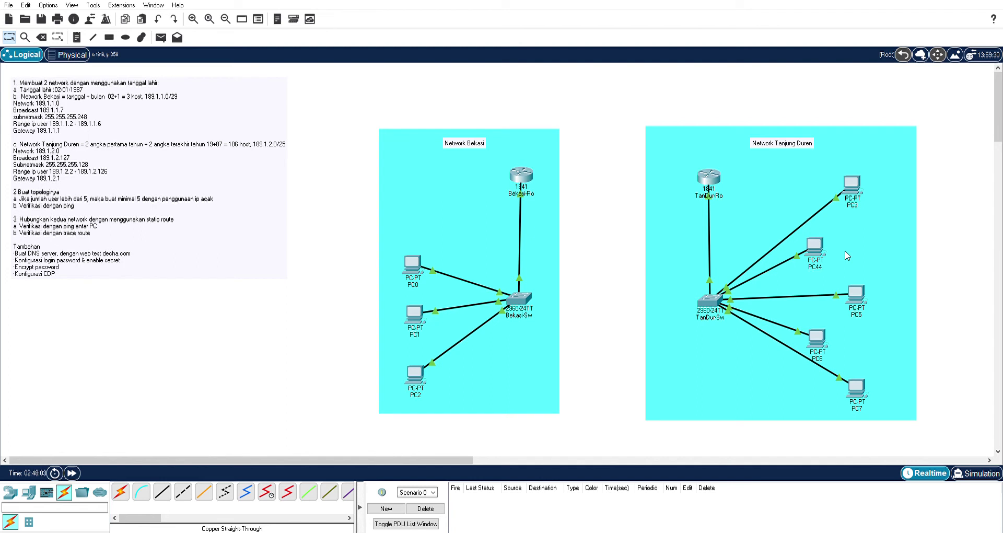
pyautogui.click(817, 254)
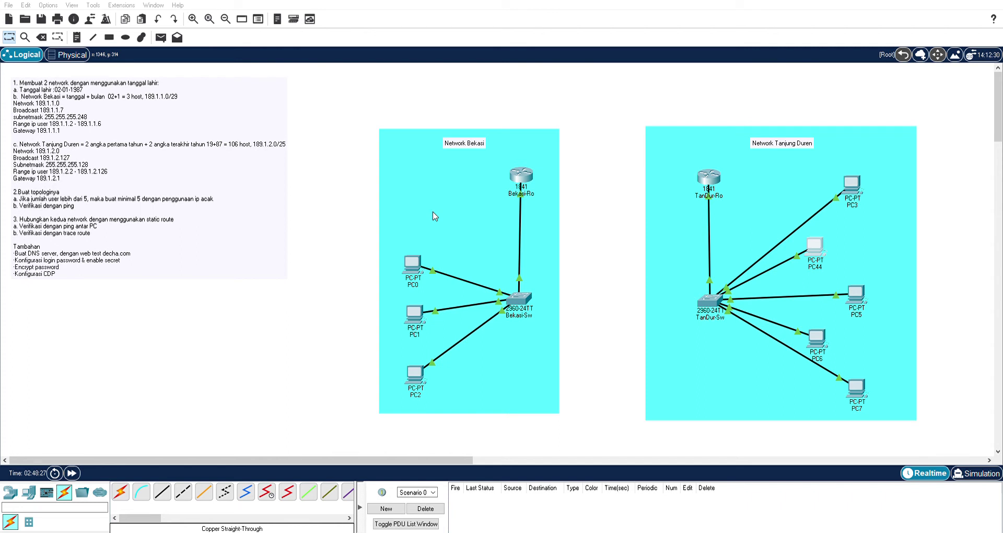
pyautogui.click(895, 334)
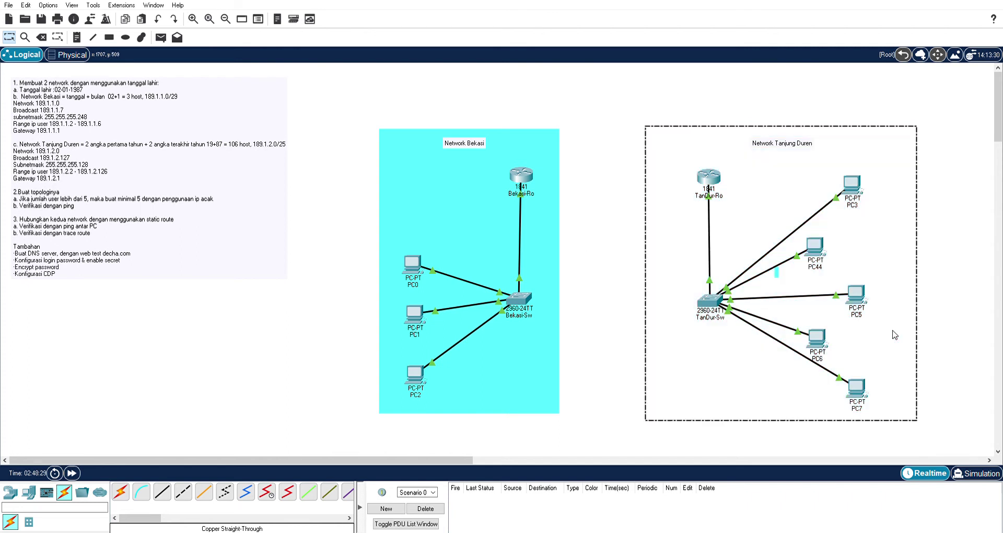
pyautogui.click(938, 306)
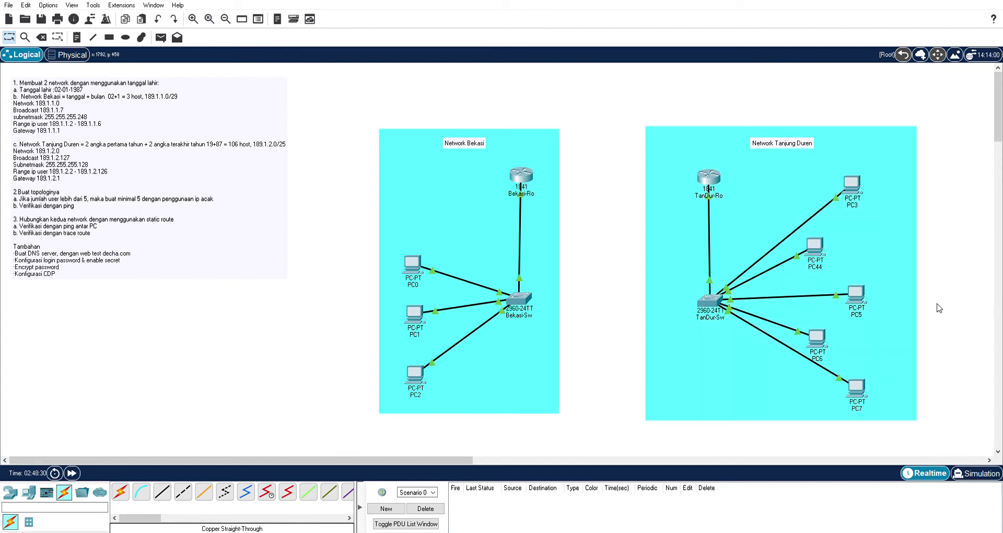
pyautogui.click(857, 315)
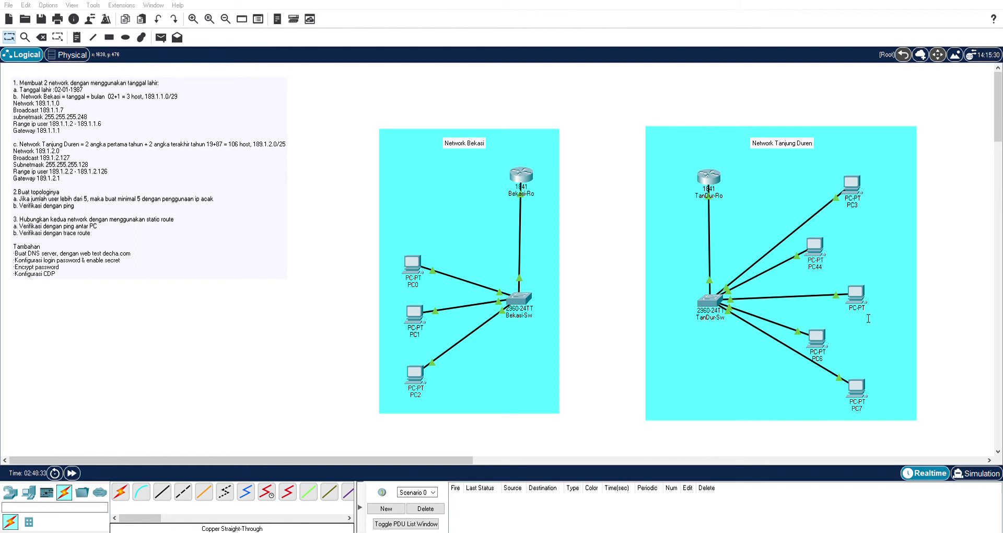
pyautogui.click(969, 294)
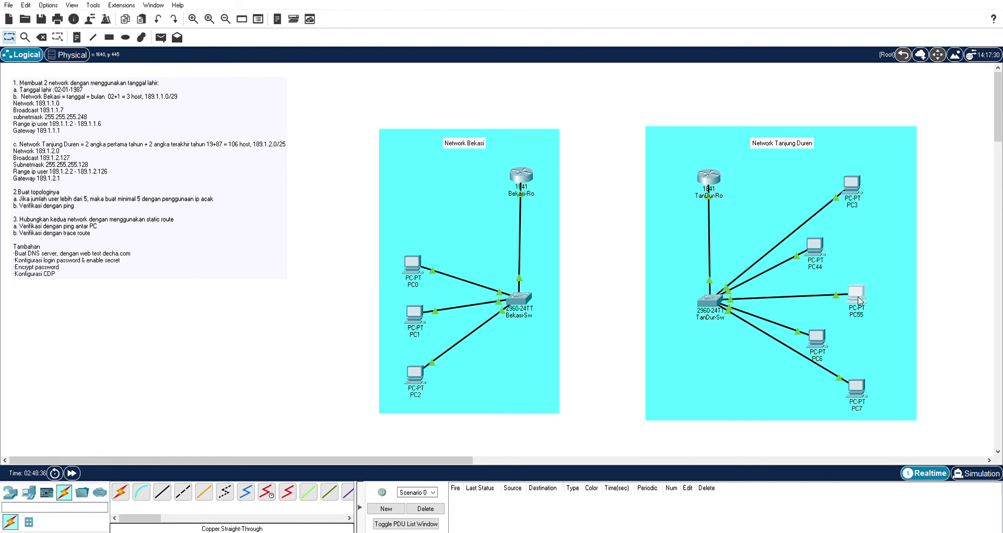
# In Network Tanjung Duren, rename PC6 as PC69 and PC7 as PC105, and open PC55, PC69 and PC105 for configuration
pyautogui.click(859, 301)
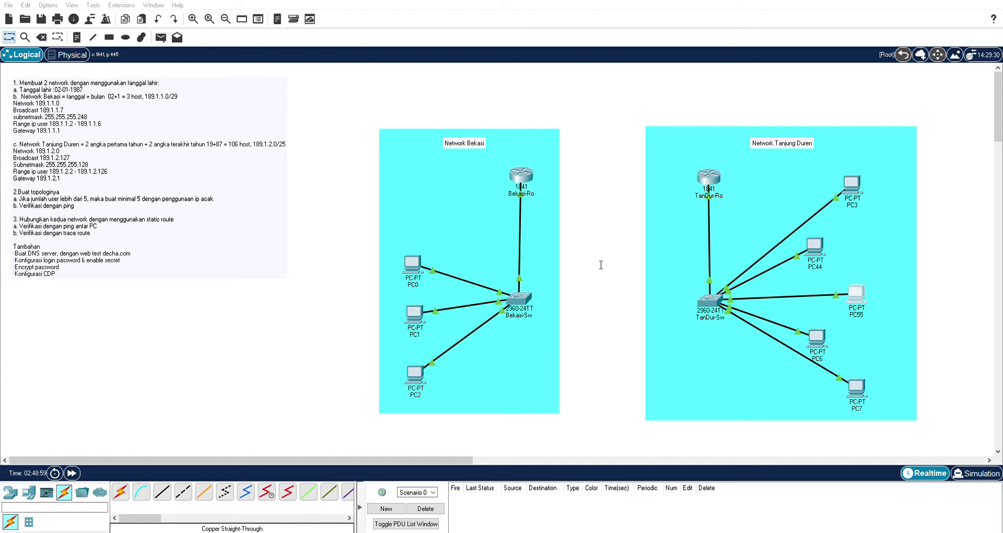
pyautogui.click(818, 359)
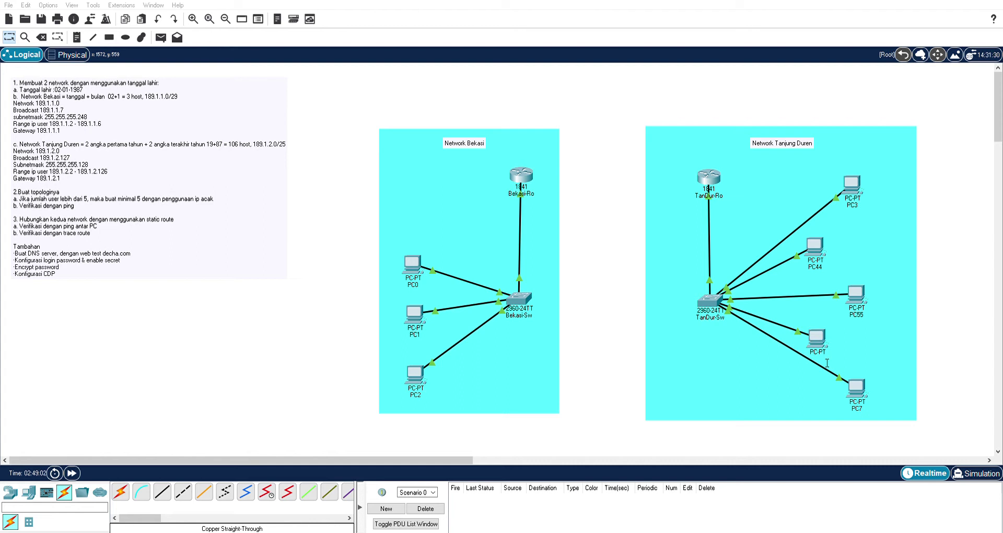
pyautogui.write('9')
pyautogui.click(821, 345)
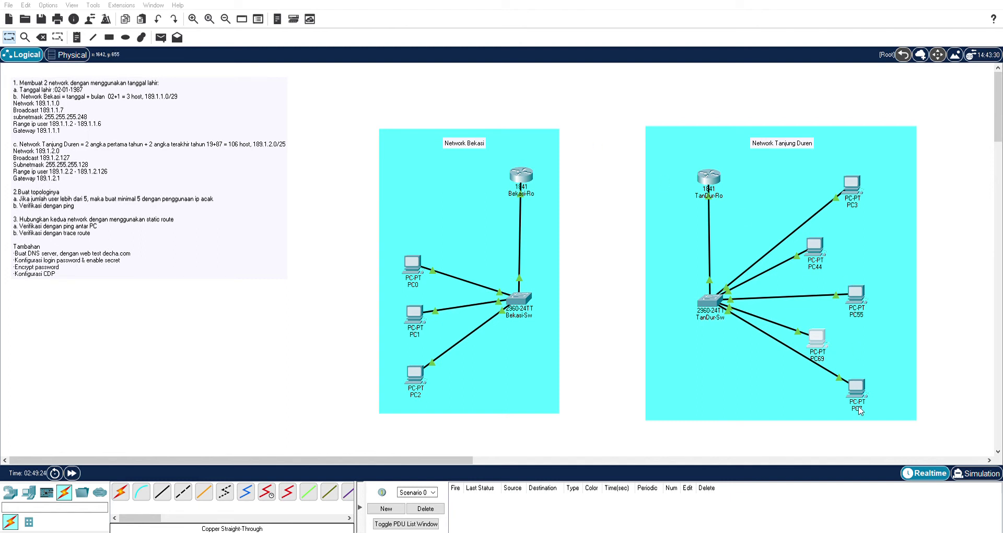
pyautogui.click(863, 409)
pyautogui.click(867, 402)
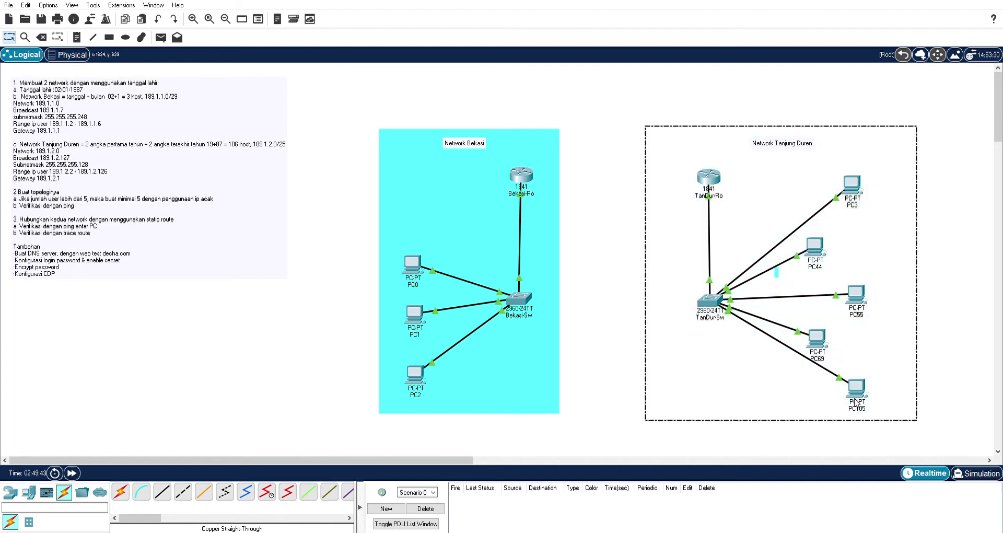
pyautogui.click(899, 387)
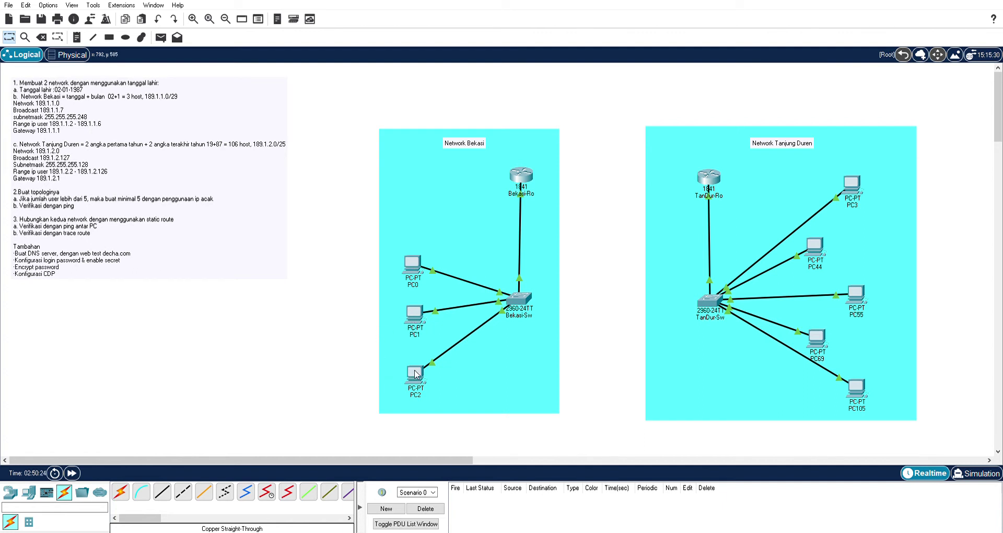
# Open PC0 in Network Bekasi and PC3 in Network Tanjung Duren
pyautogui.click(412, 270)
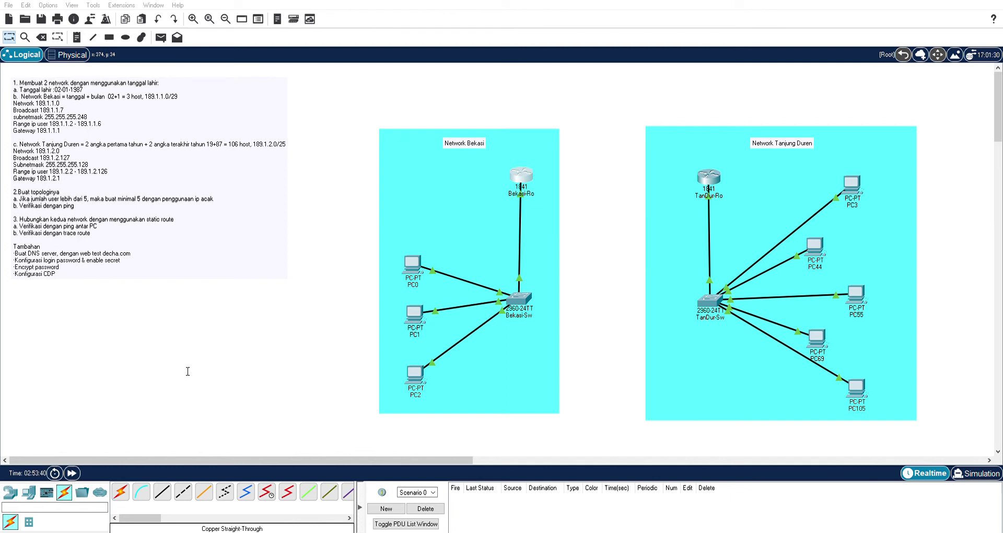
pyautogui.click(432, 400)
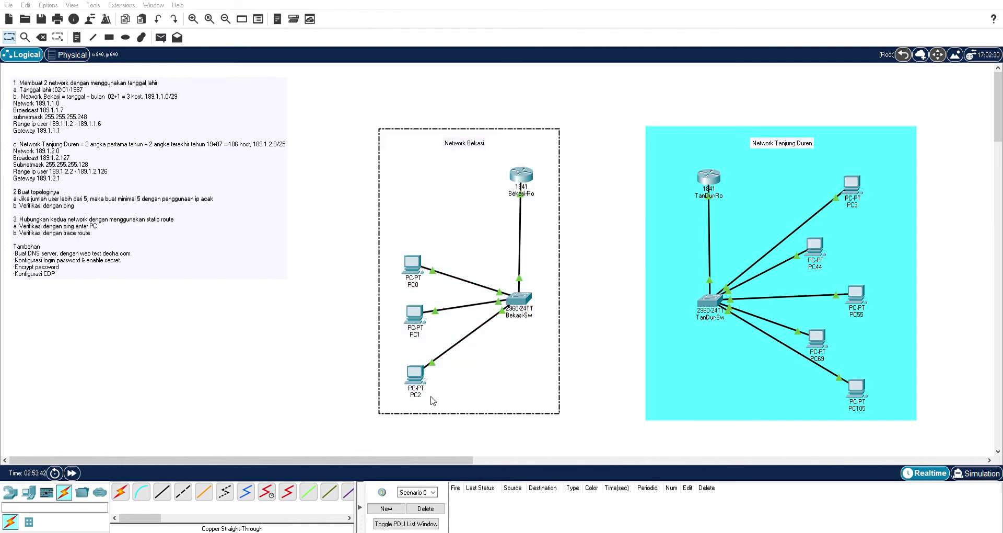
pyautogui.click(335, 292)
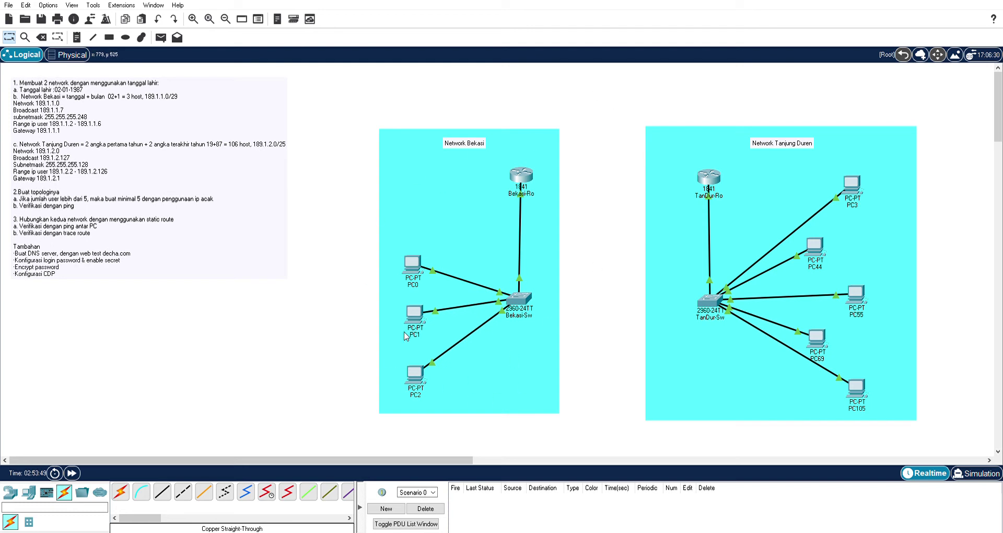
pyautogui.click(851, 191)
# Connect Bekasi-Ro to TanDur-Ro with a Copper Cross-Over cable, and shift TanDur-Ro slightly higher
pyautogui.click(183, 492)
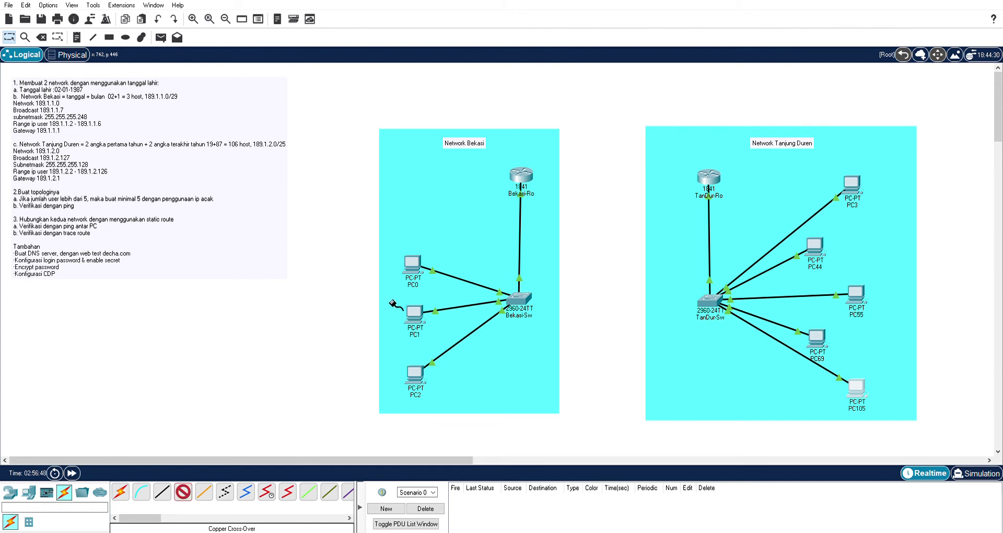
pyautogui.click(527, 179)
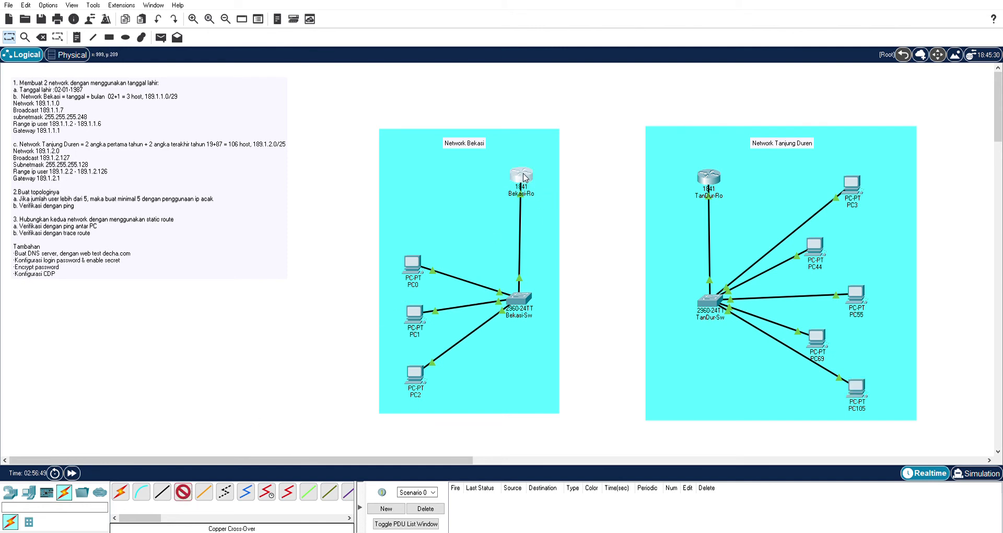
pyautogui.click(547, 205)
pyautogui.click(709, 180)
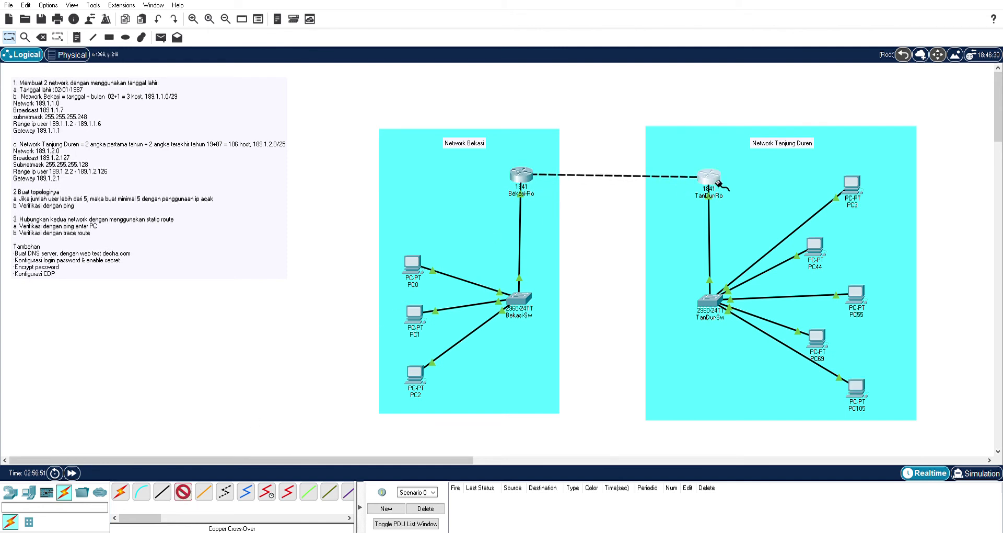
pyautogui.click(730, 211)
pyautogui.moveTo(707, 177); pyautogui.dragTo(708, 174)
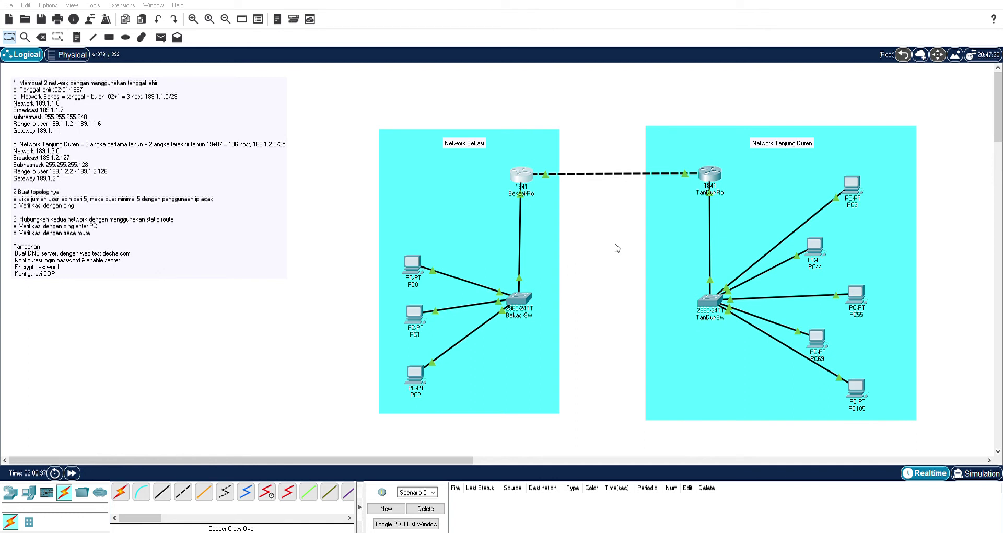
# Open PC3, Bekasi-Ro and PC0, and return to the workspace
pyautogui.click(848, 180)
pyautogui.click(962, 144)
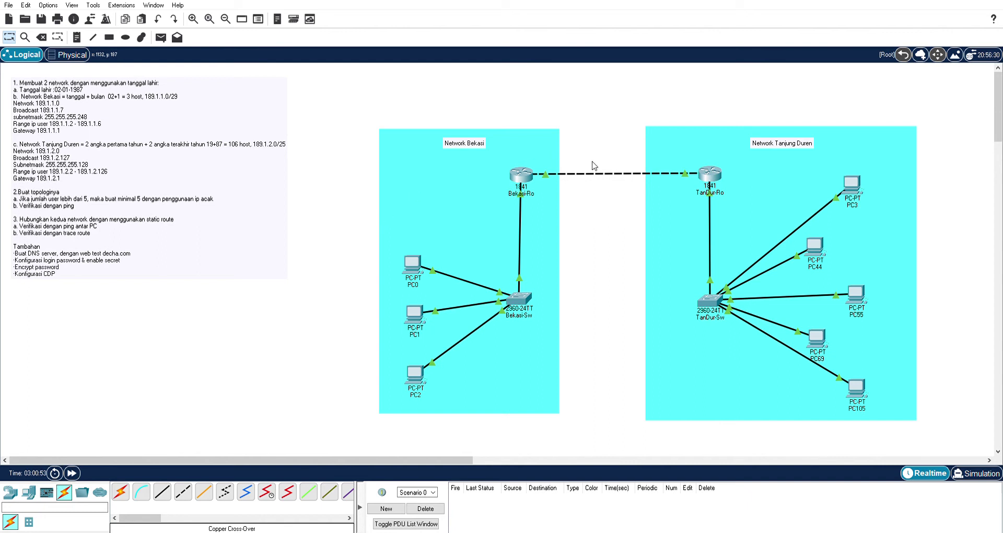
pyautogui.click(524, 180)
pyautogui.click(413, 268)
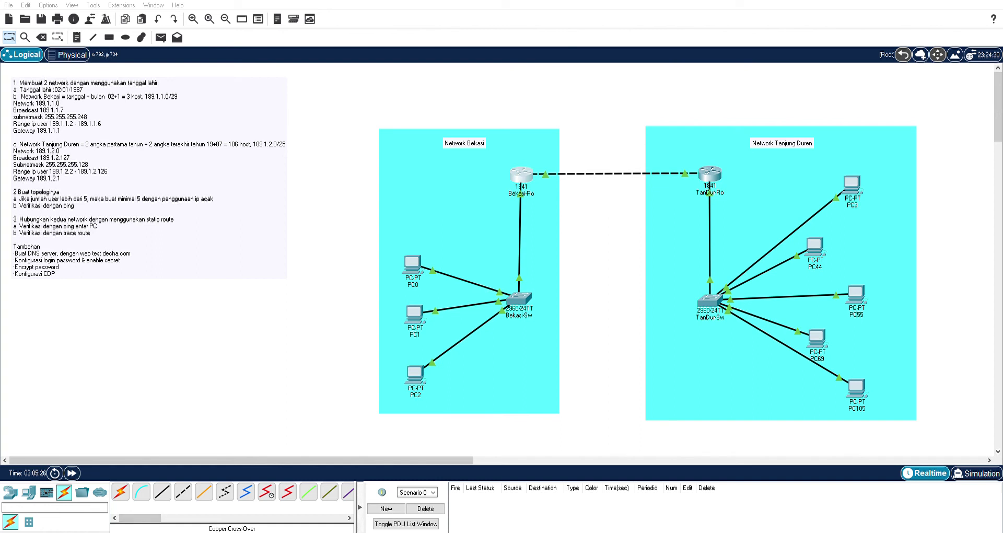
pyautogui.click(515, 405)
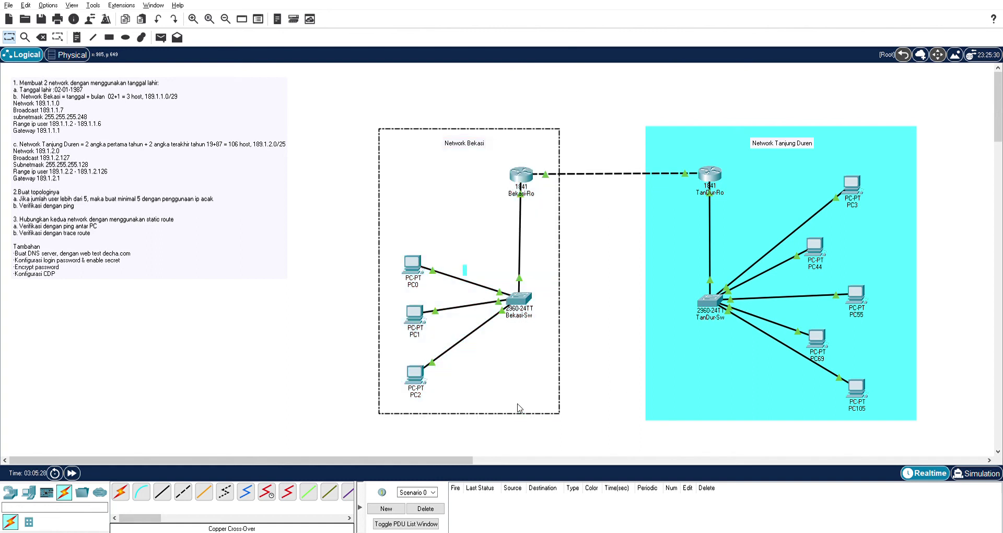
# Reopen PC3 in Network Tanjung Duren
pyautogui.click(846, 187)
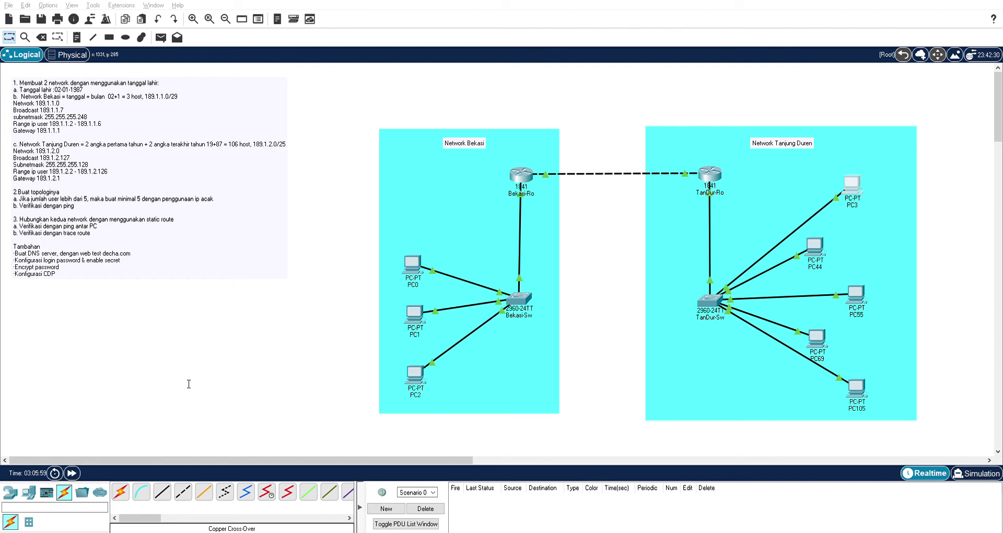
pyautogui.click(863, 210)
pyautogui.click(924, 208)
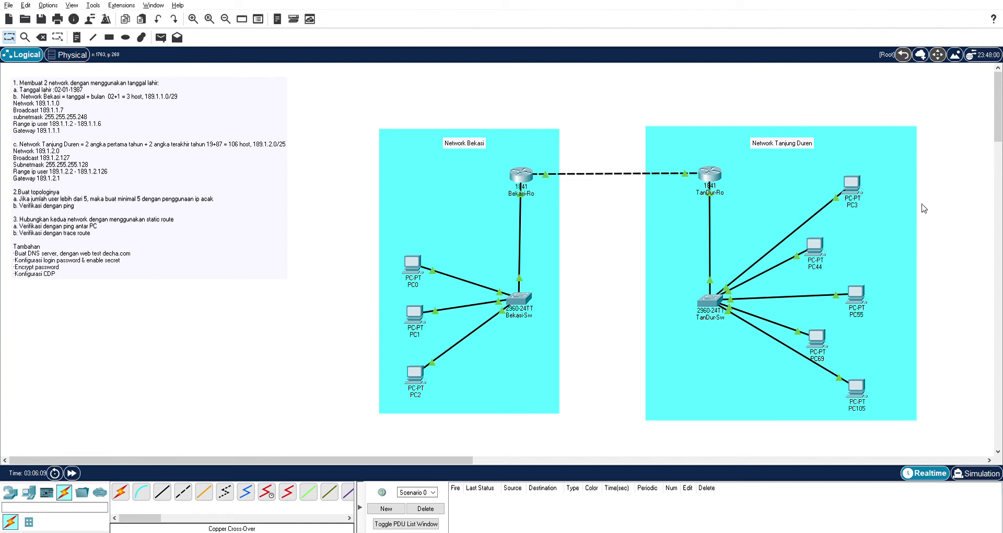
pyautogui.click(852, 189)
# Add a Server-PT to Network Bekasi, above PC0 and beside Bekasi-Ro
pyautogui.click(16, 497)
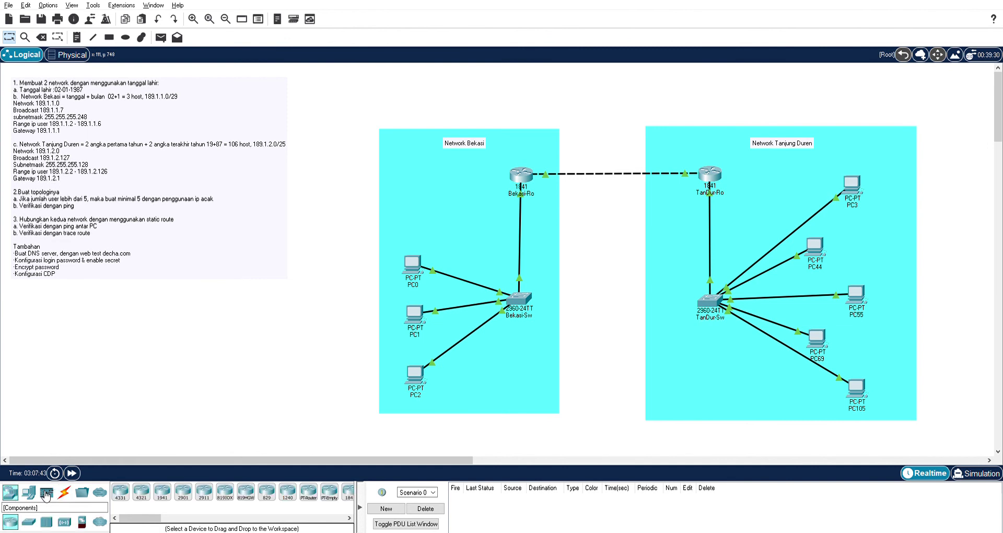
pyautogui.click(29, 492)
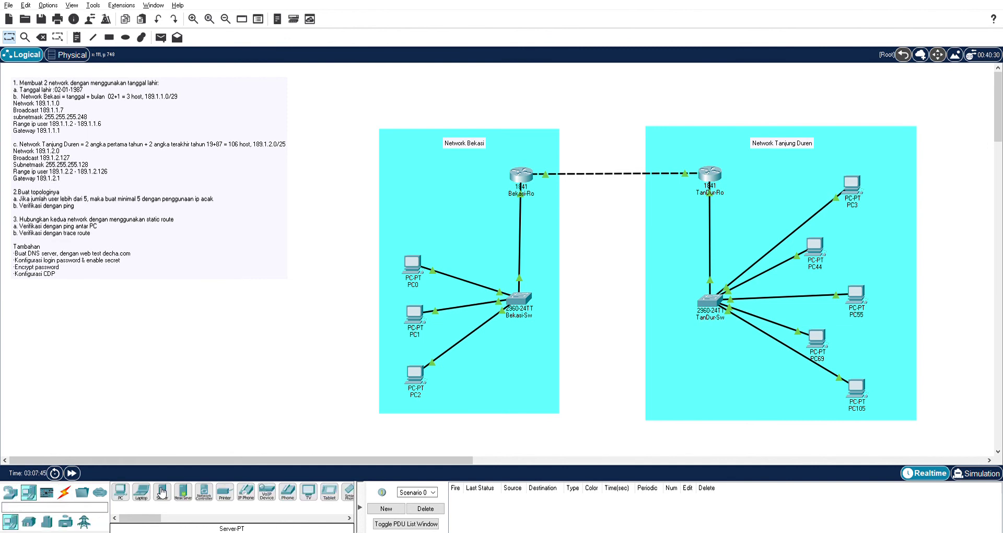
pyautogui.click(162, 491)
pyautogui.click(416, 180)
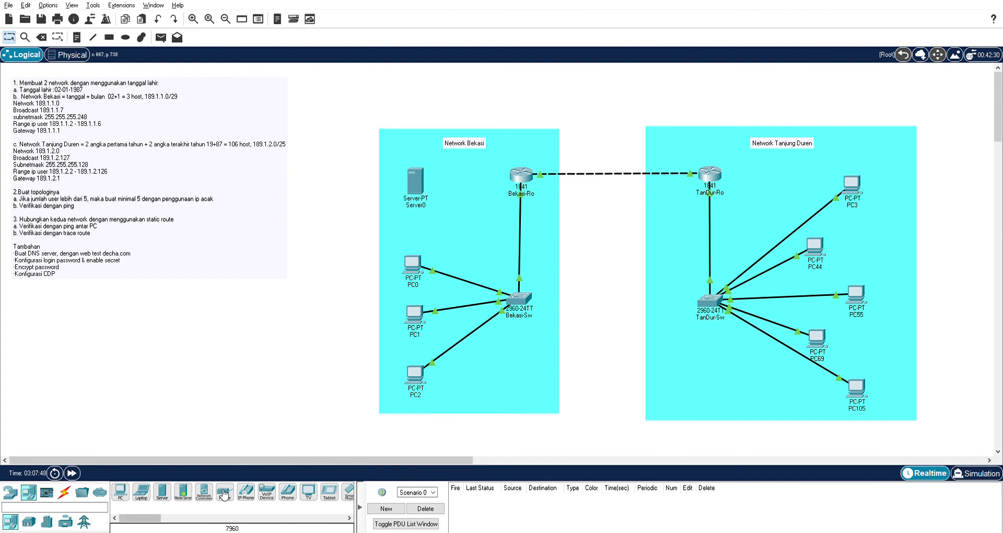
# Cable the new server to Bekasi-Sw with Copper Straight-Through and rename the server as DNS-Server
pyautogui.click(64, 492)
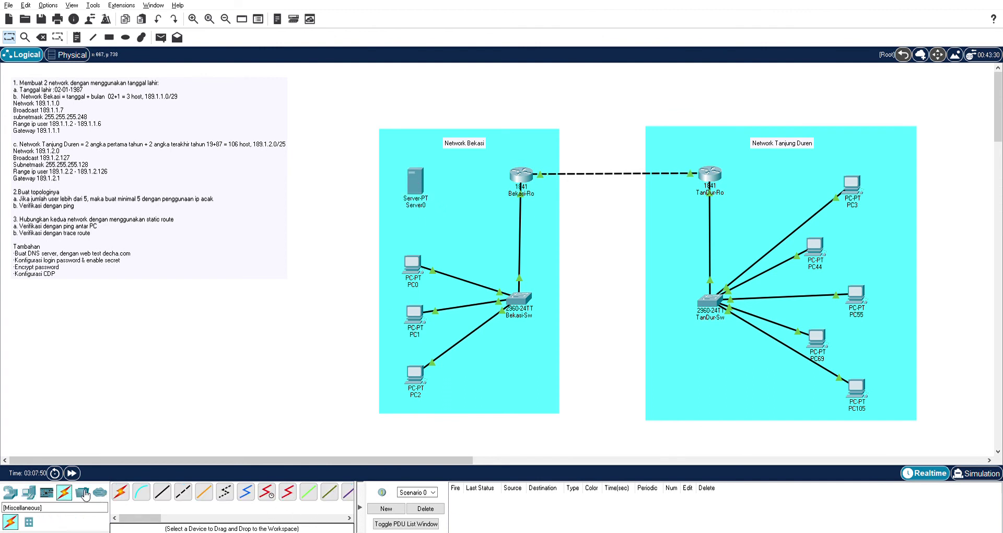
pyautogui.click(162, 491)
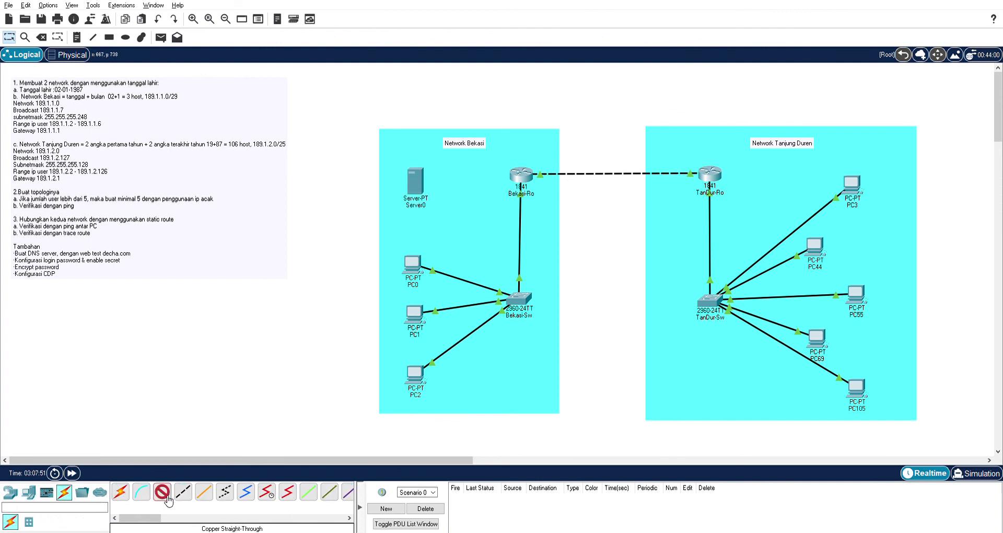
pyautogui.click(422, 189)
pyautogui.click(440, 192)
pyautogui.click(518, 298)
pyautogui.click(538, 302)
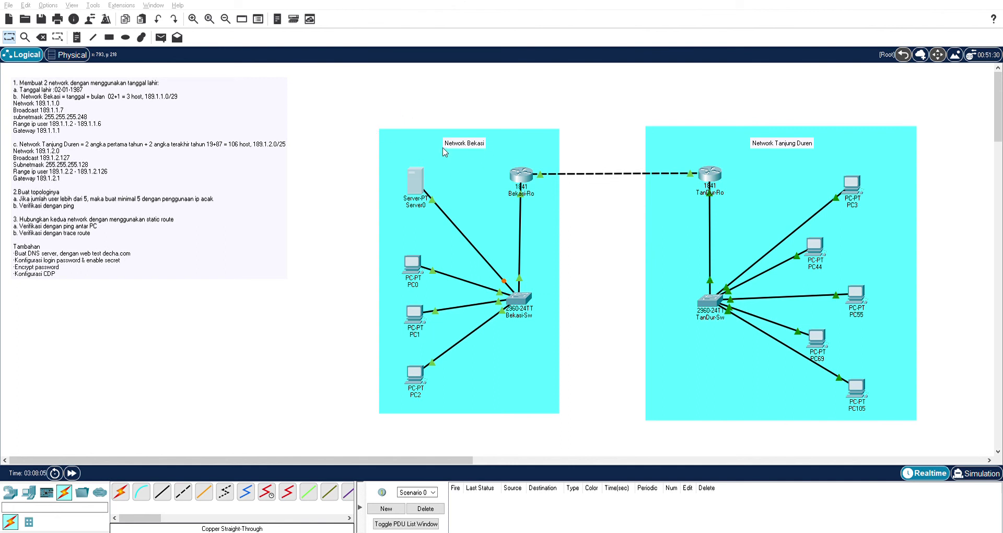
pyautogui.write('DNS-')
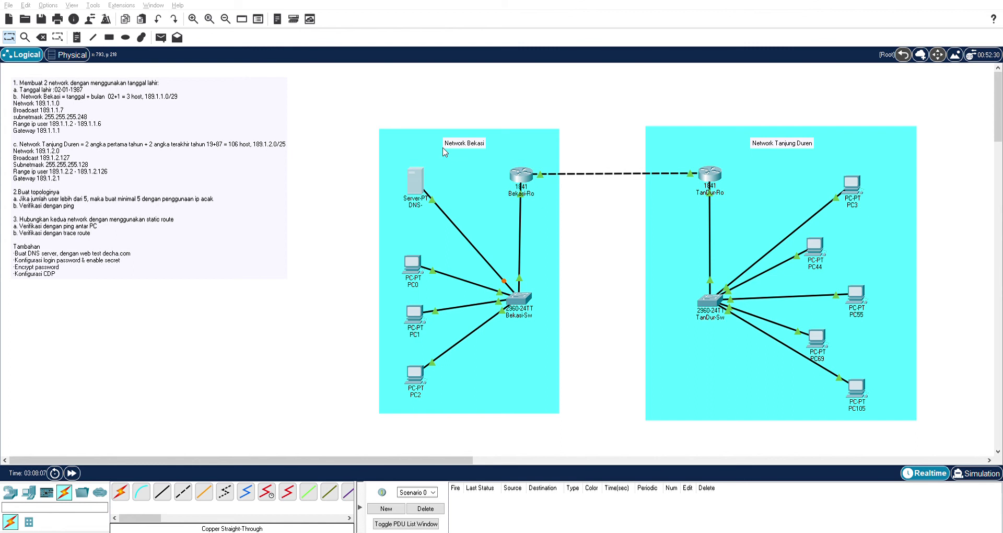
pyautogui.write('Server')
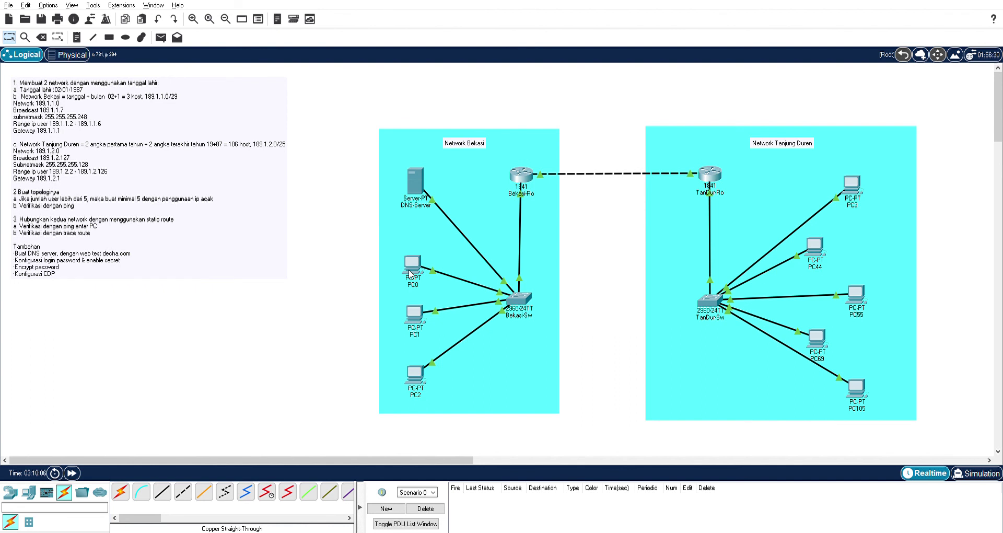
# Open PC0, TanDur-Ro and TanDur-Sw for configuration, and reopen TanDur-Ro
pyautogui.click(415, 268)
pyautogui.click(708, 174)
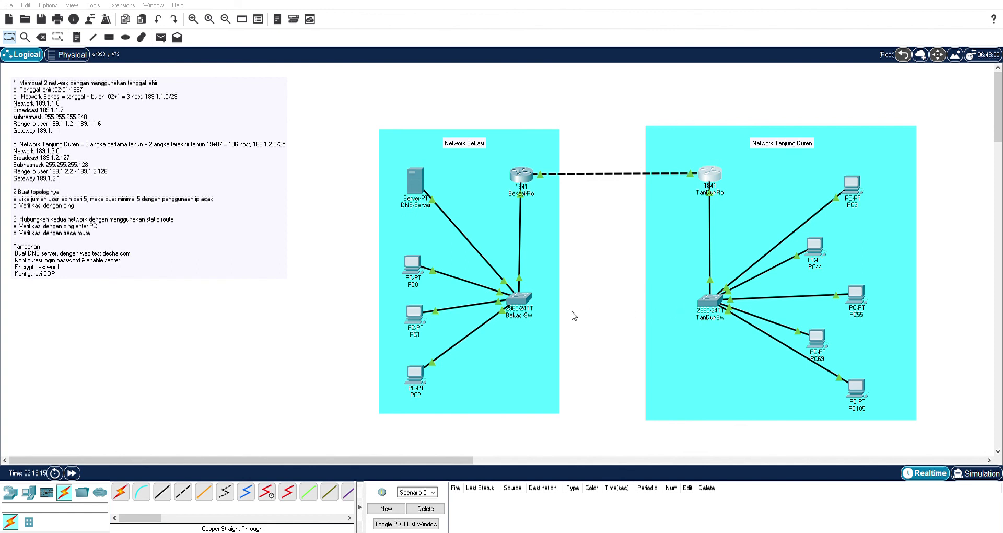
pyautogui.click(706, 302)
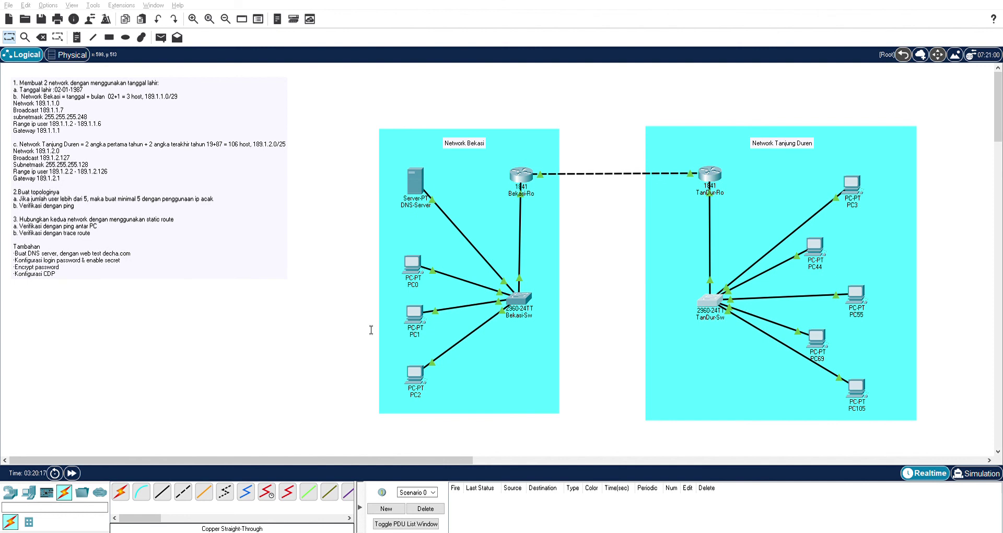
pyautogui.click(695, 409)
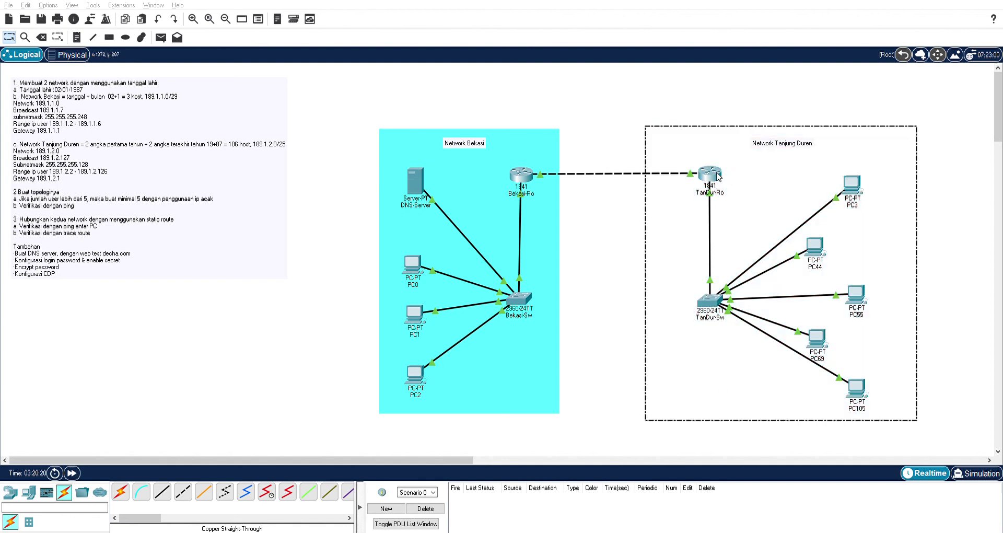
pyautogui.click(720, 177)
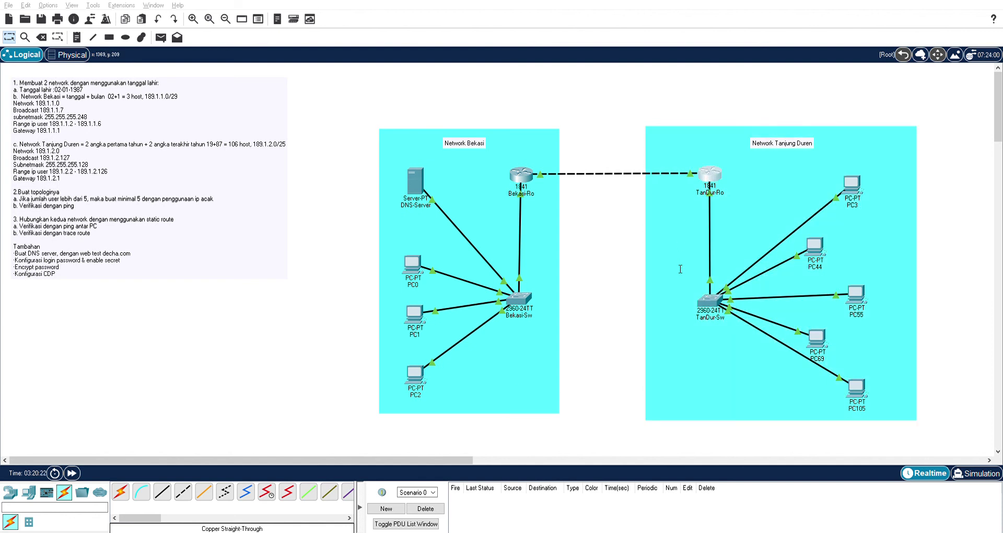